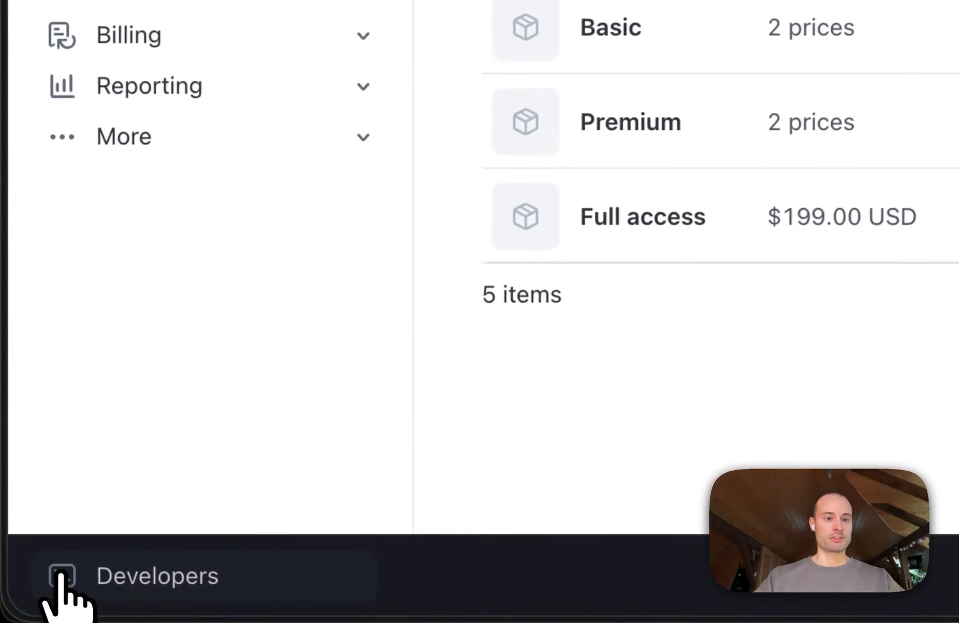
Open the developer Webhooks page and start adding a new event destination
{"action": "left_click", "coordinate": [49, 584]}
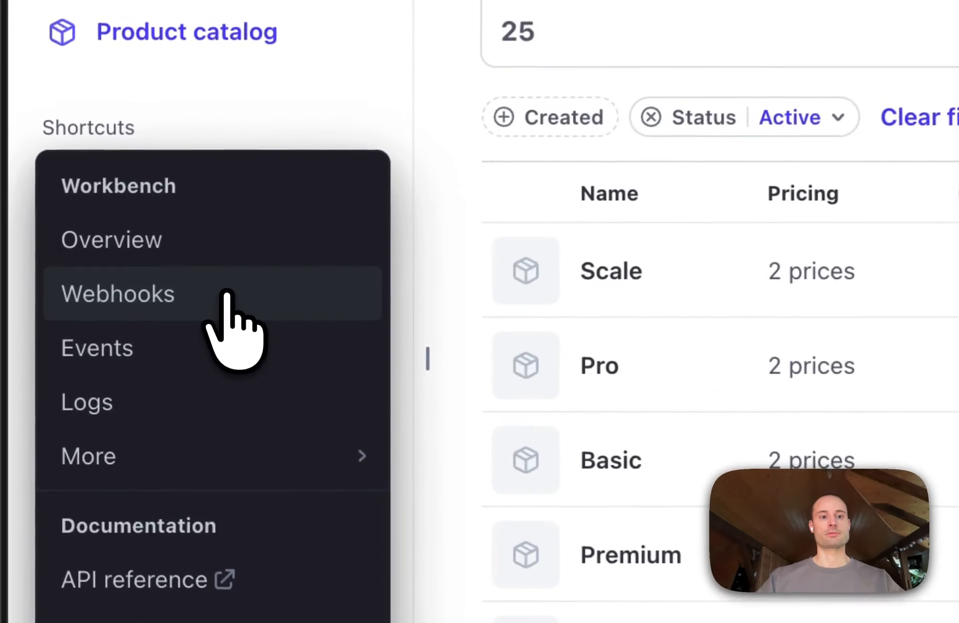
{"action": "left_click", "coordinate": [80, 340]}
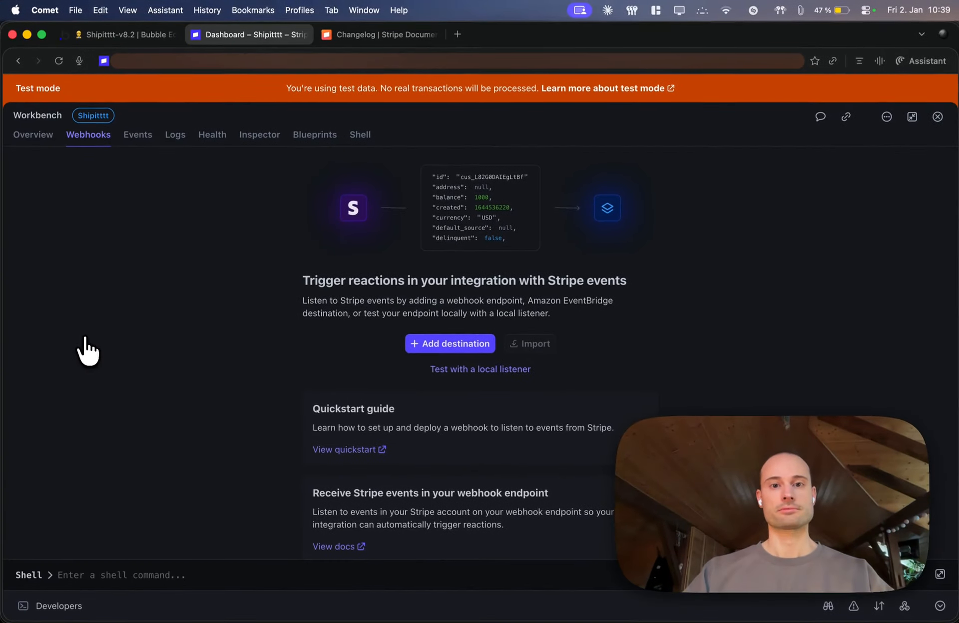
{"action": "left_click", "coordinate": [530, 339]}
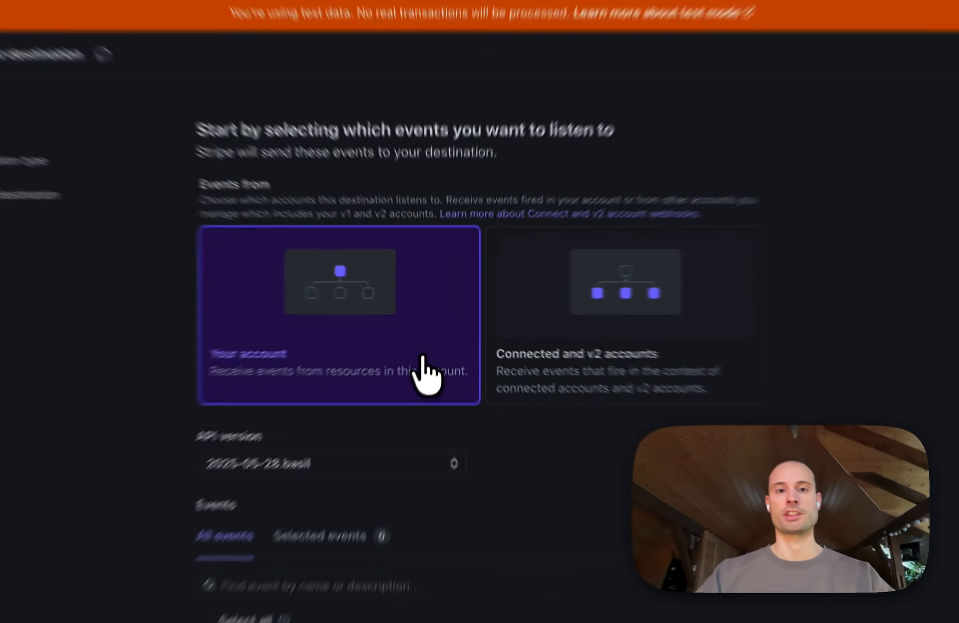
Check the required event name on the Keynote slide, and select the checkout.session.completed event for the Stripe destination
{"action": "scroll", "coordinate": [428, 357], "scroll_direction": "down", "scroll_amount": 3}
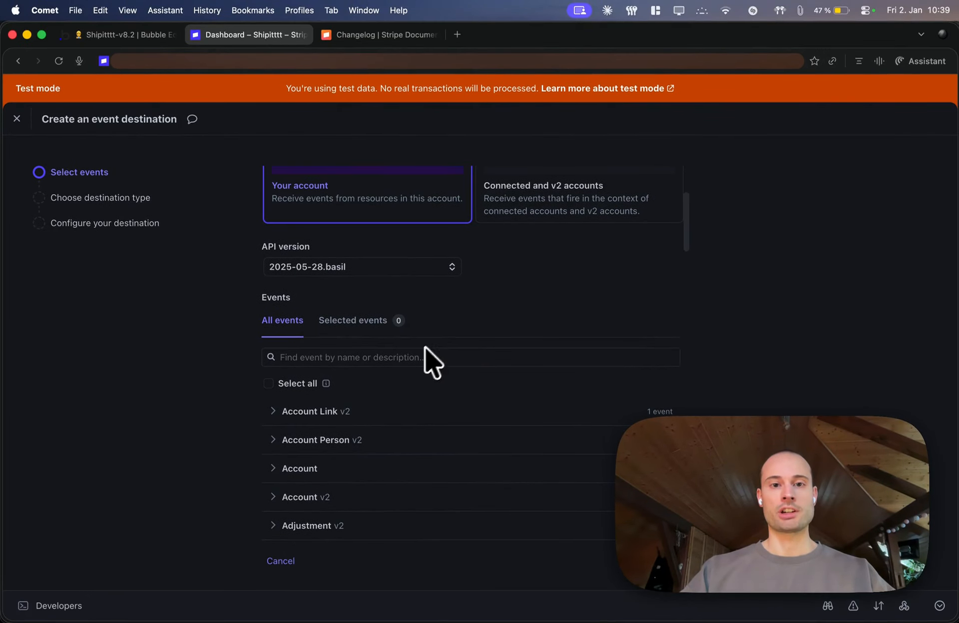
{"action": "key", "text": "super+Tab"}
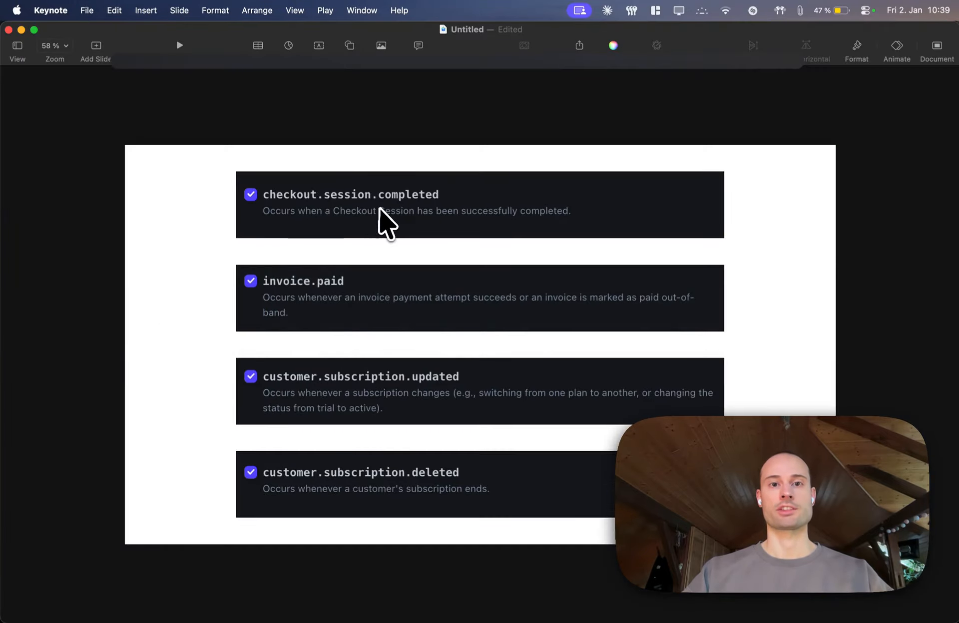
{"action": "key", "text": "super+Tab"}
{"action": "type", "text": "check"}
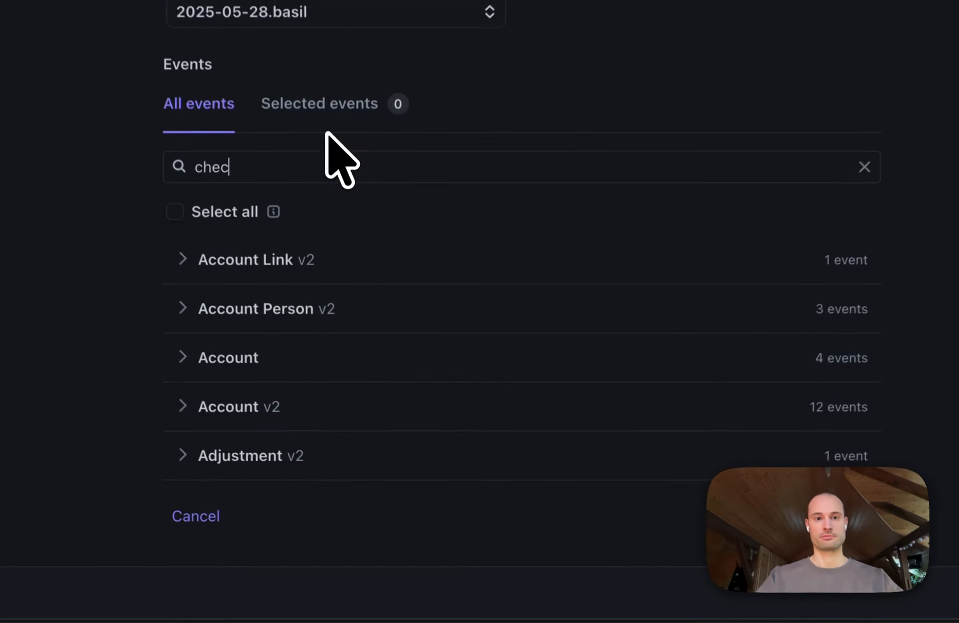
{"action": "type", "text": "out.session.complete"}
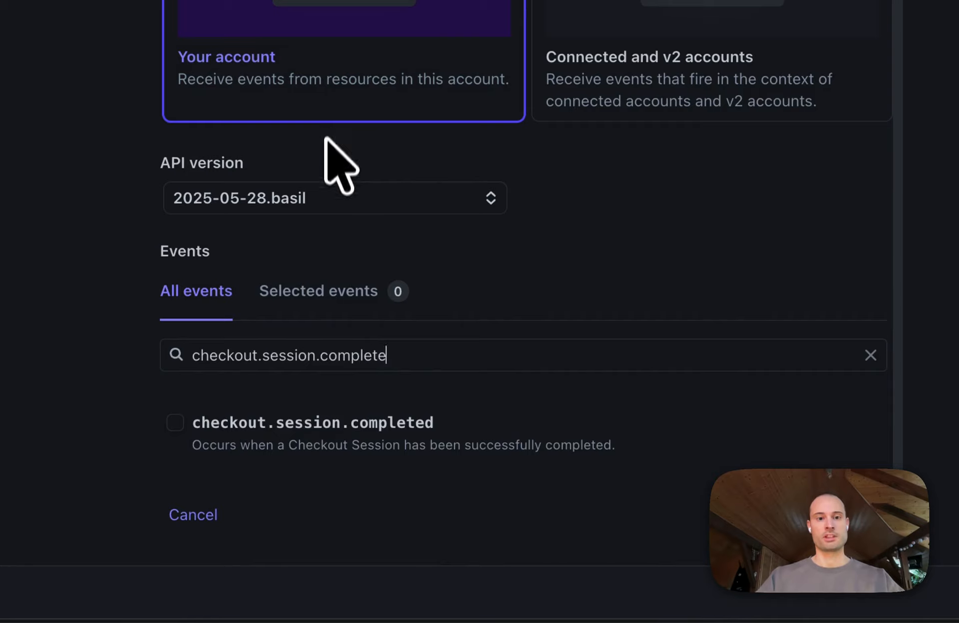
{"action": "left_click", "coordinate": [175, 422]}
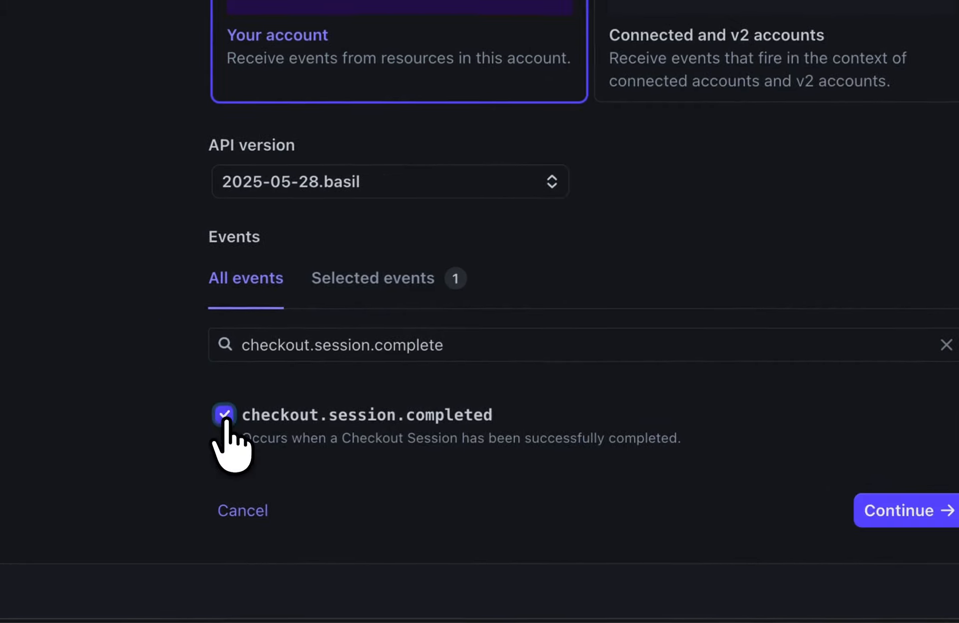
Keep Webhook endpoint as the destination type and proceed to the endpoint URL in the destination configuration
{"action": "left_click", "coordinate": [891, 510]}
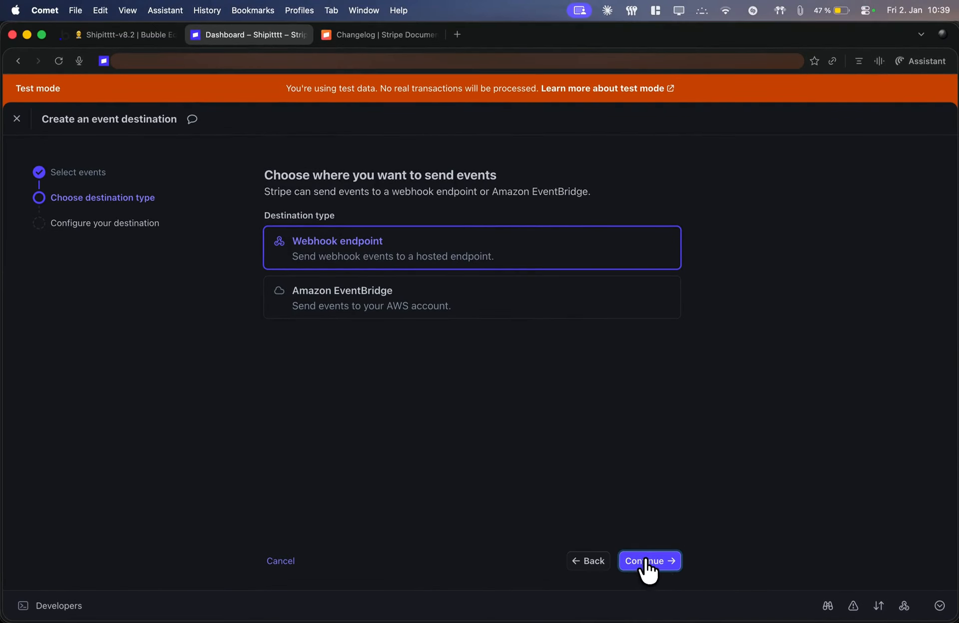
{"action": "left_click", "coordinate": [645, 561]}
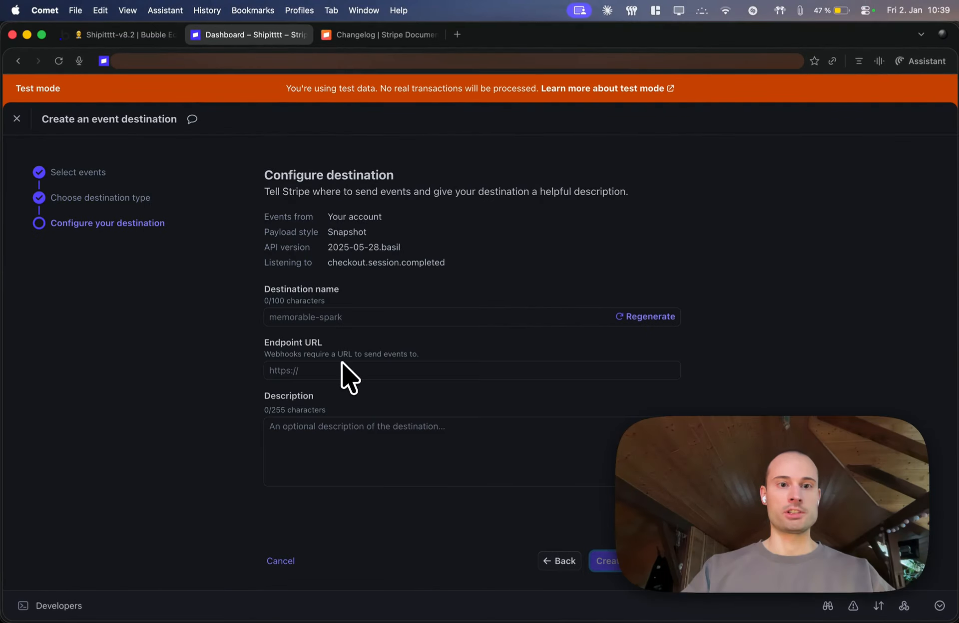
{"action": "left_click", "coordinate": [314, 318]}
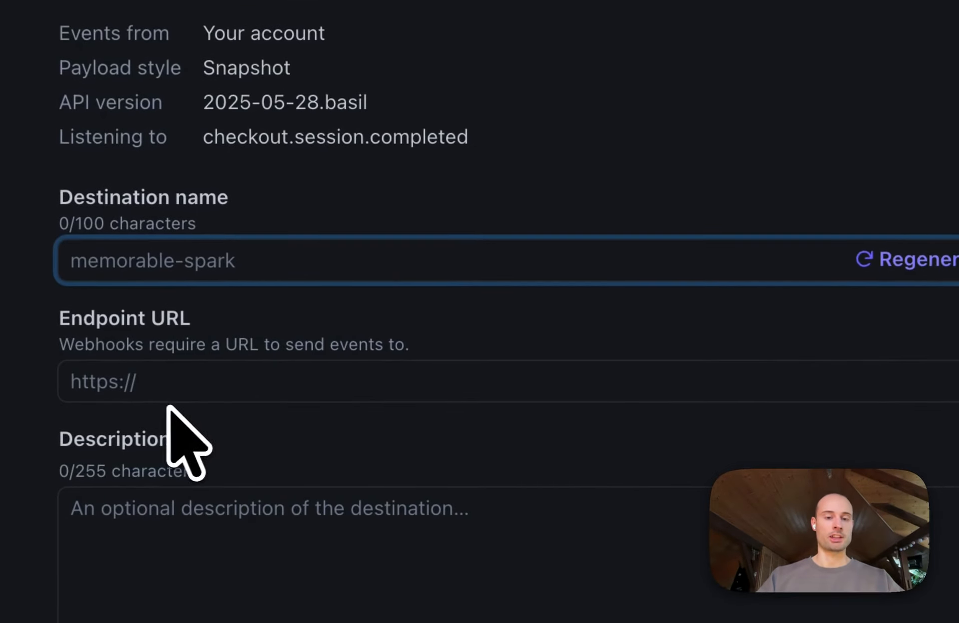
{"action": "left_click", "coordinate": [152, 394]}
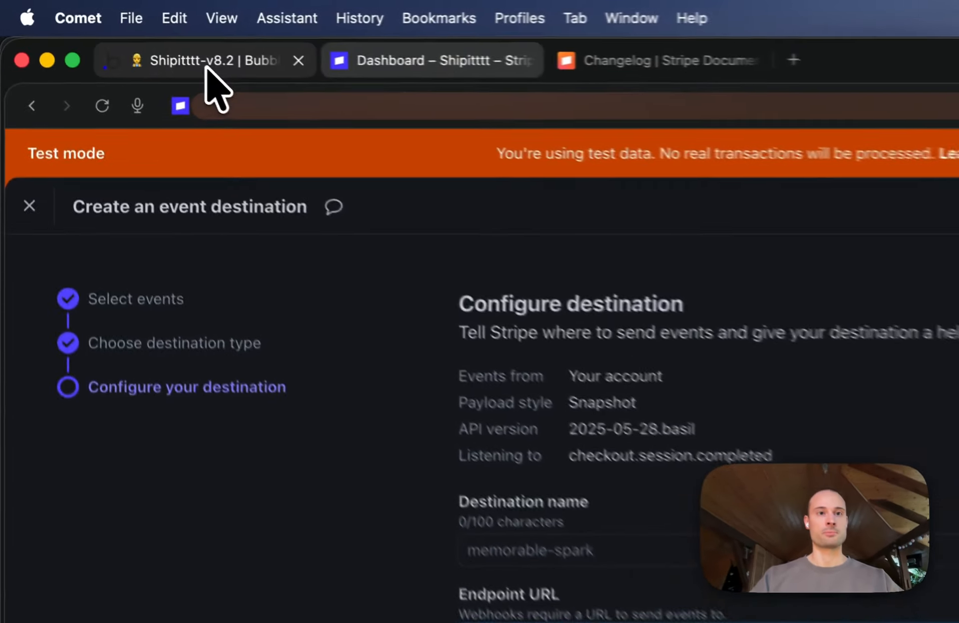
In the Bubble editor, start data detection for the checkout-session backend workflow and copy its request URL
{"action": "left_click", "coordinate": [119, 38]}
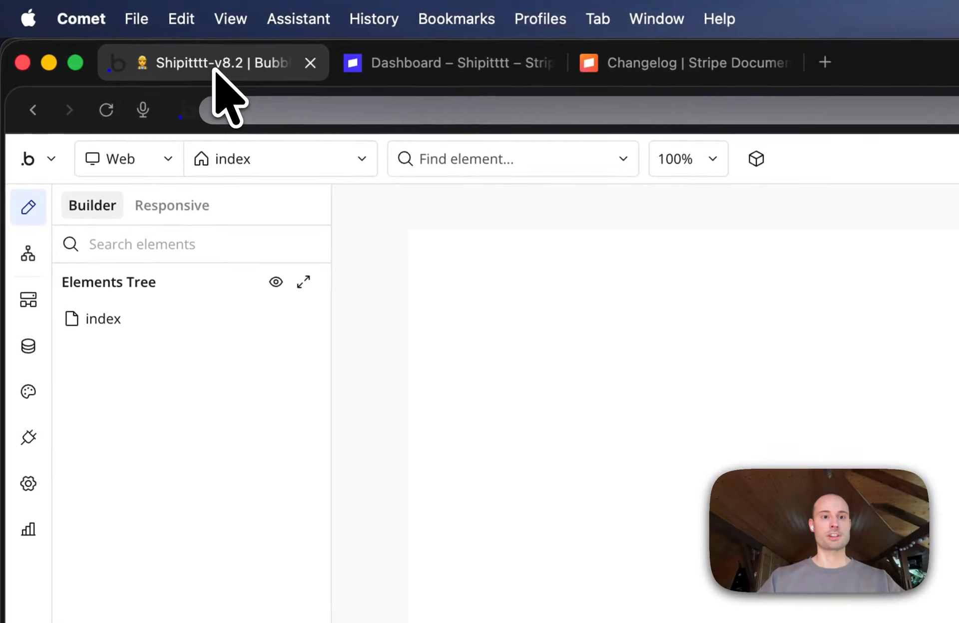
{"action": "left_click", "coordinate": [29, 299]}
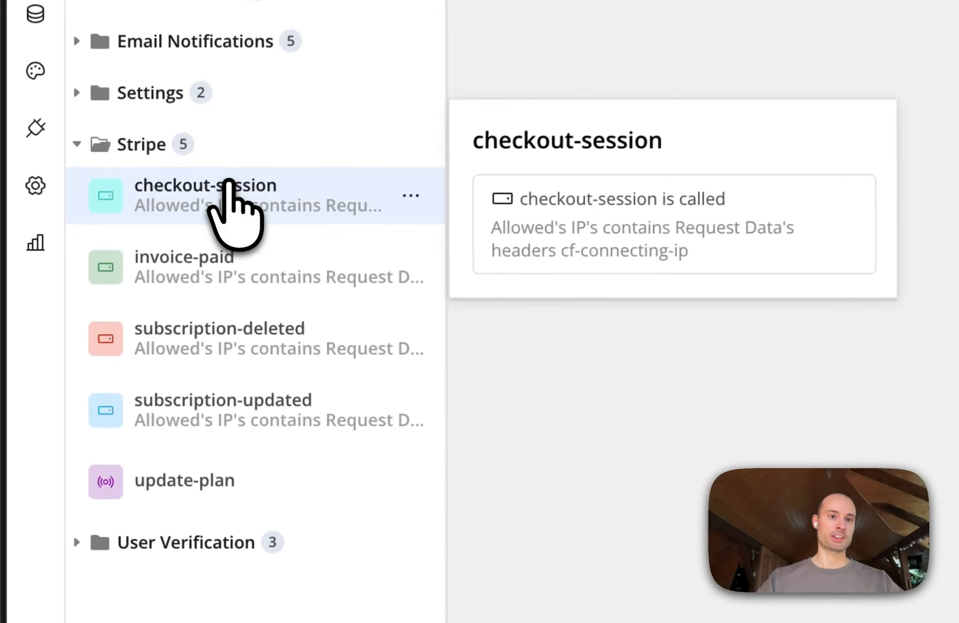
{"action": "mouse_move", "coordinate": [215, 395]}
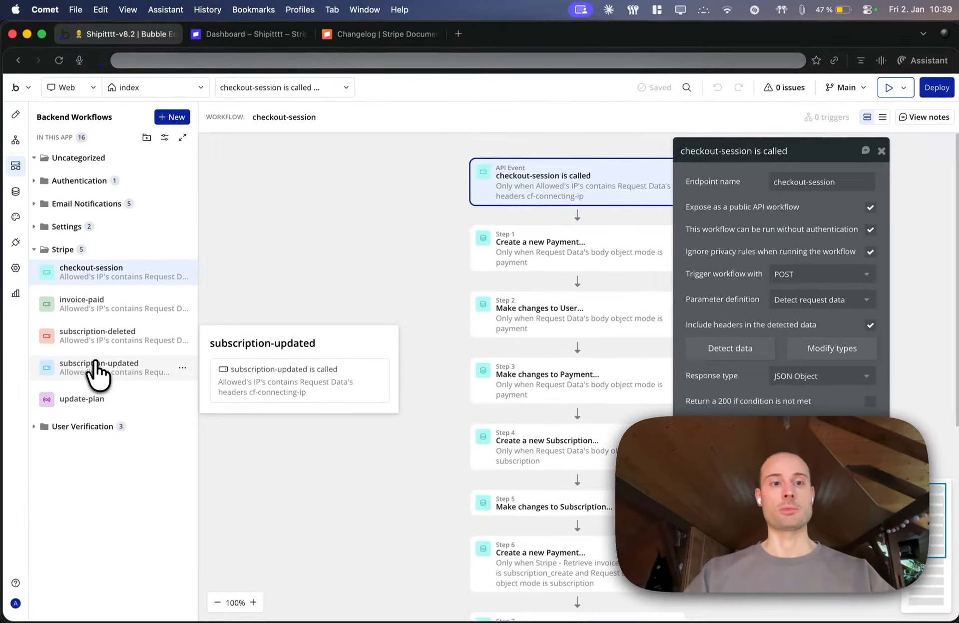
{"action": "mouse_move", "coordinate": [272, 194]}
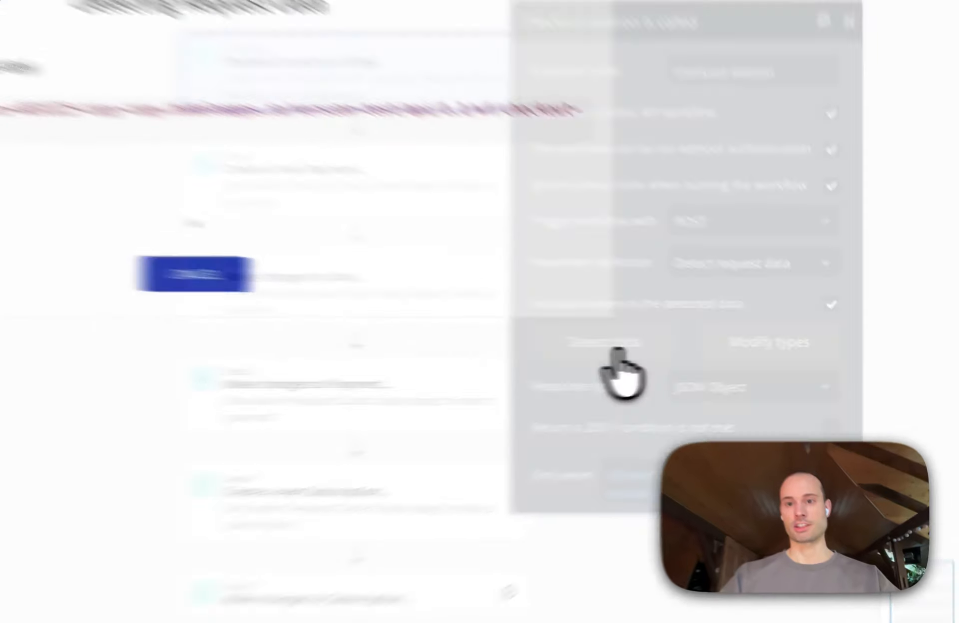
{"action": "left_click", "coordinate": [516, 348]}
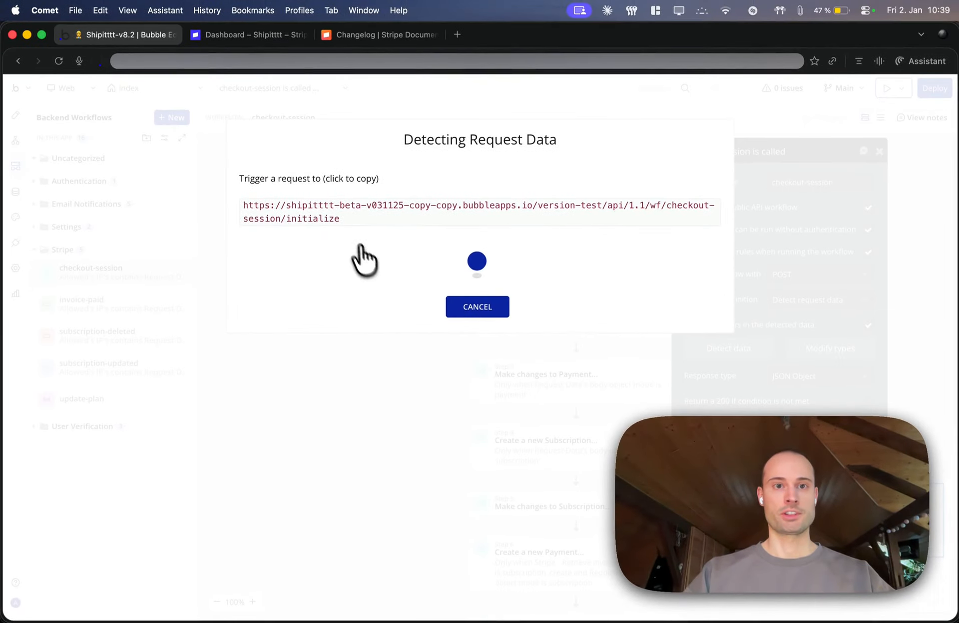
{"action": "left_click", "coordinate": [340, 219]}
{"action": "key", "text": "super+c"}
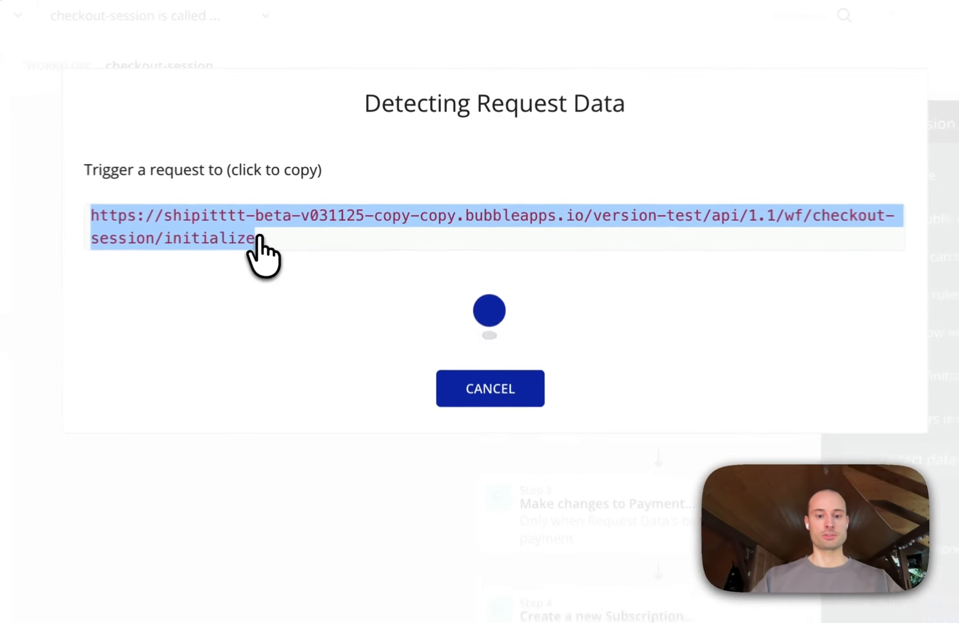
{"action": "left_click", "coordinate": [252, 240]}
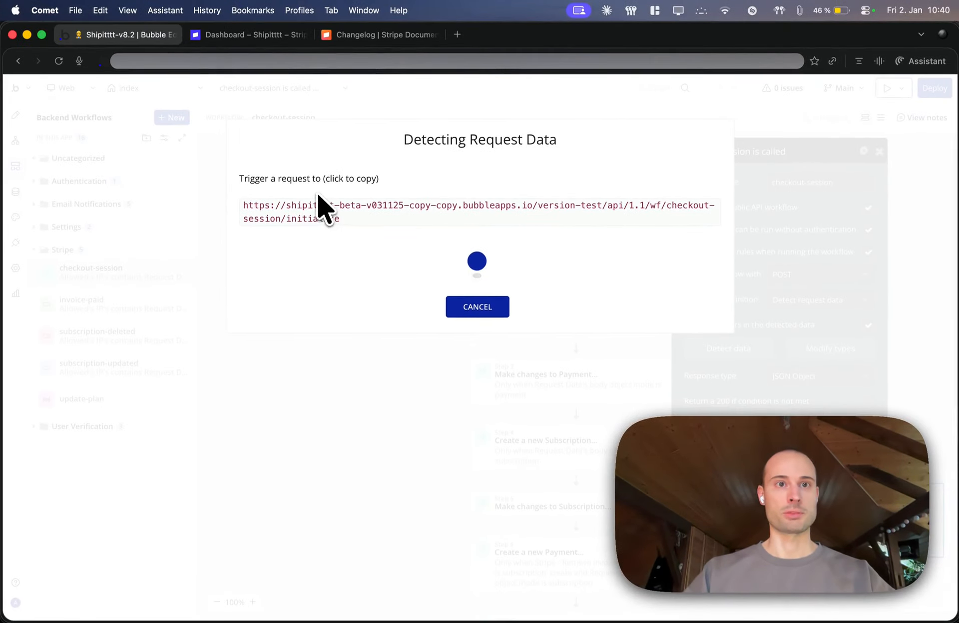
Back in the Stripe dashboard, set the endpoint URL to the copied checkout-session address without the trailing /initialize
{"action": "left_click", "coordinate": [243, 42]}
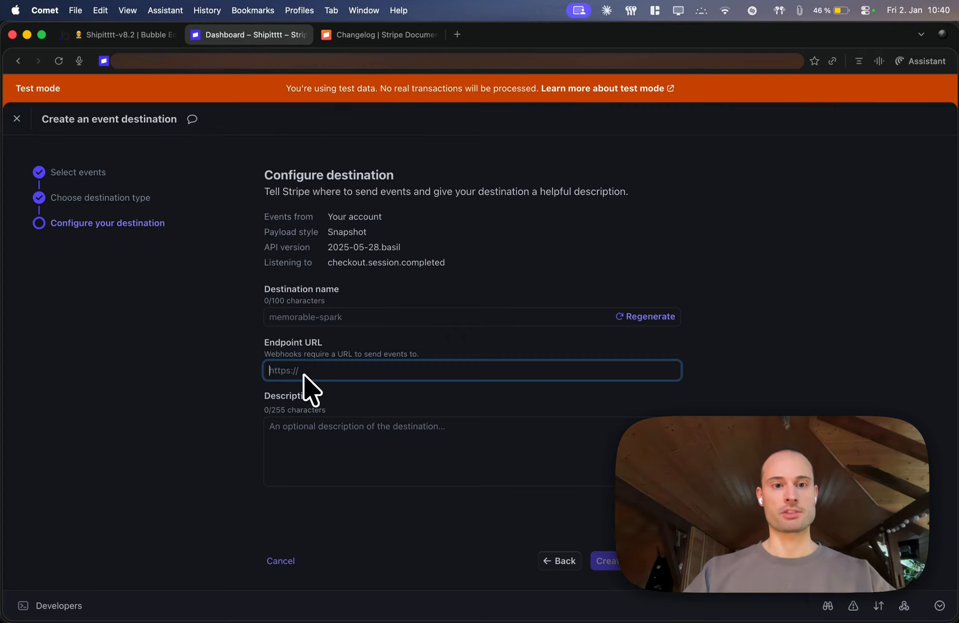
{"action": "key", "text": "super+v"}
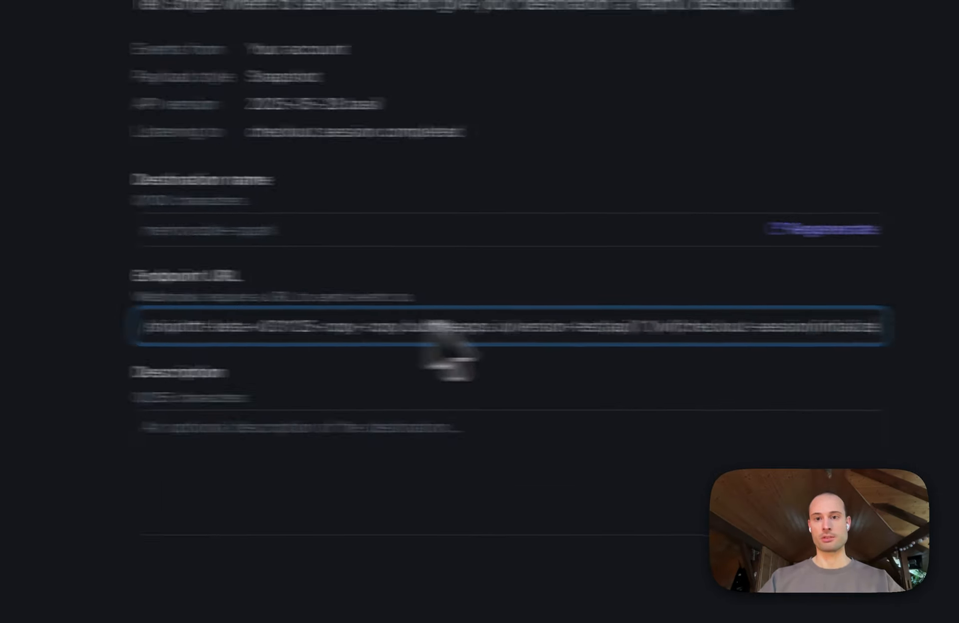
{"action": "left_click_drag", "start_coordinate": [840, 327], "coordinate": [956, 330]}
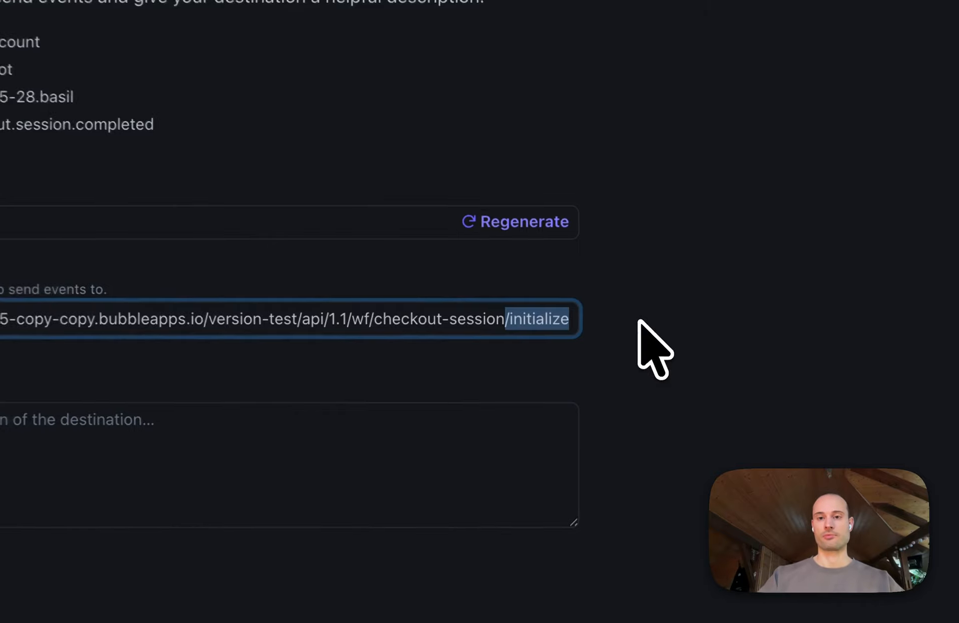
{"action": "key", "text": "BackSpace"}
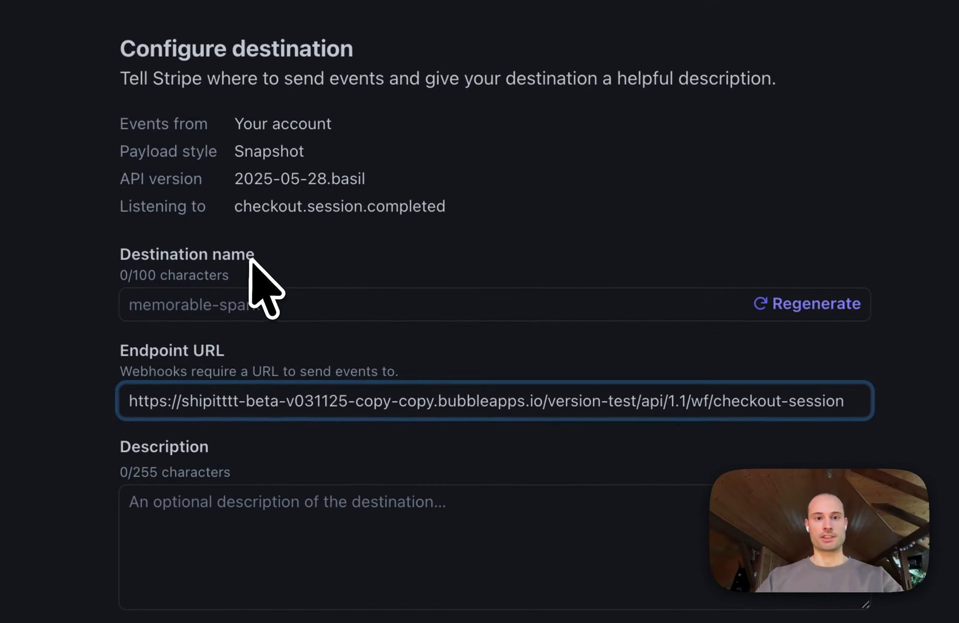
Return to the Bubble editor and cancel the request data detection for the checkout-session workflow
{"action": "left_click", "coordinate": [128, 34]}
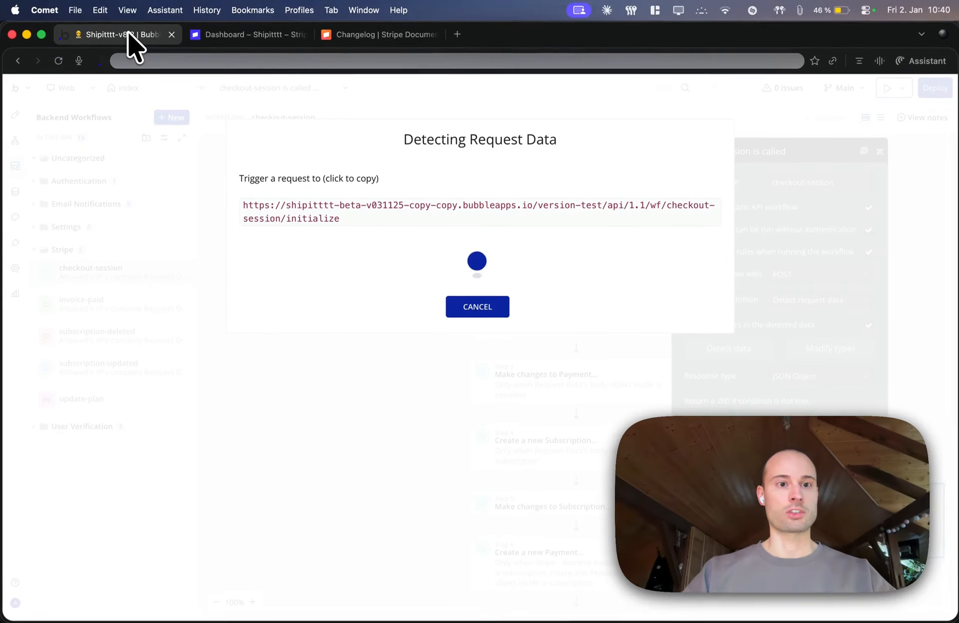
{"action": "left_click", "coordinate": [491, 320]}
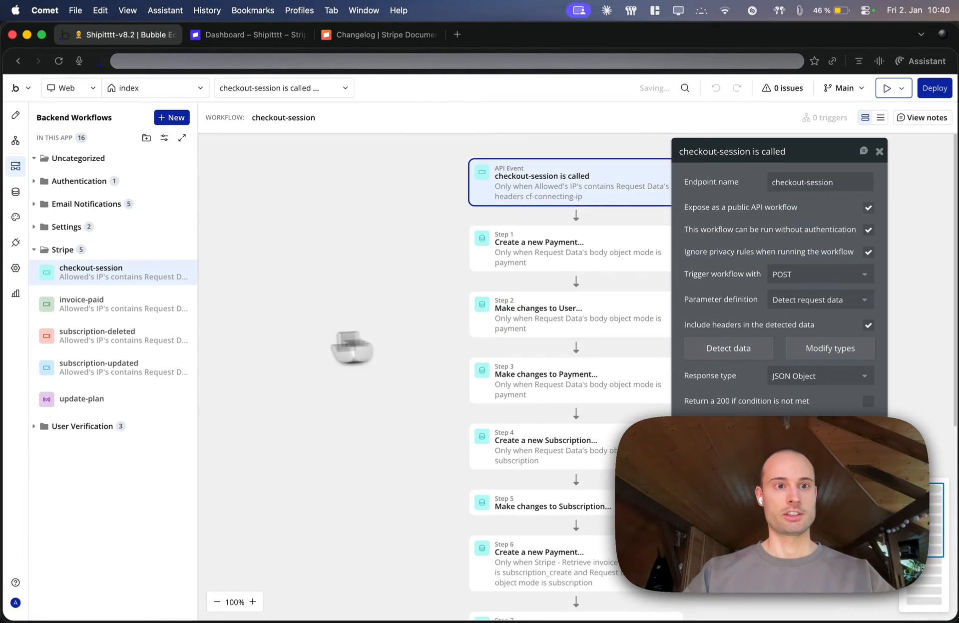
{"action": "mouse_move", "coordinate": [78, 281]}
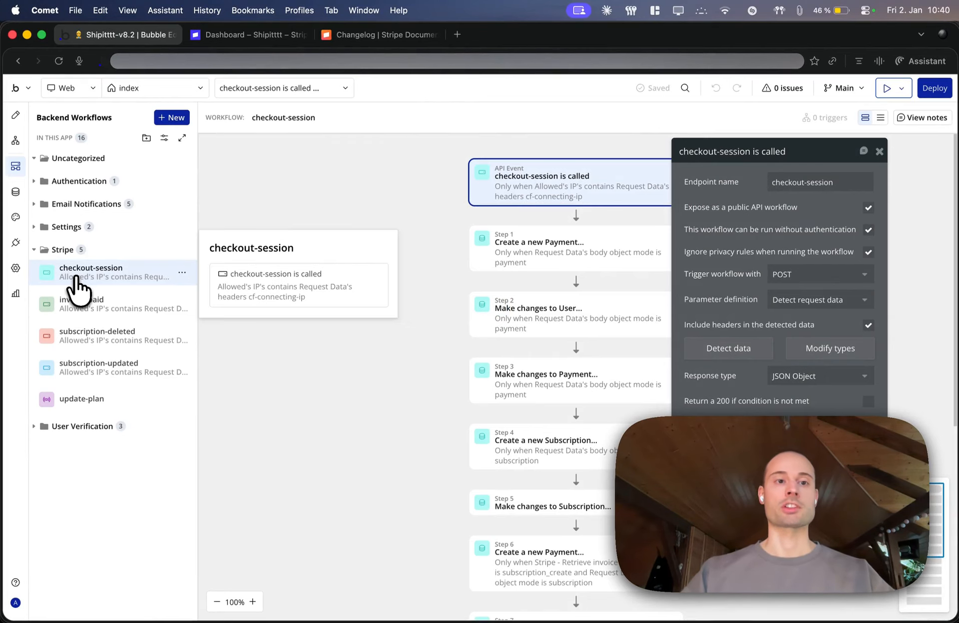
Copy the workflow's endpoint name checkout-session into the Stripe destination name and create the destination
{"action": "triple_click", "coordinate": [813, 190]}
{"action": "key", "text": "super+c"}
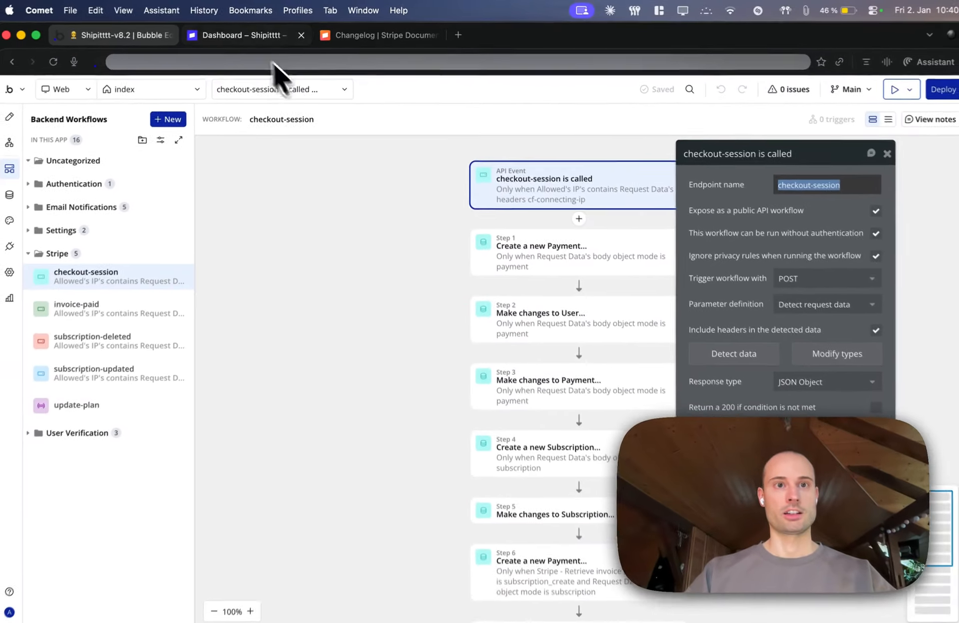
{"action": "left_click", "coordinate": [241, 36]}
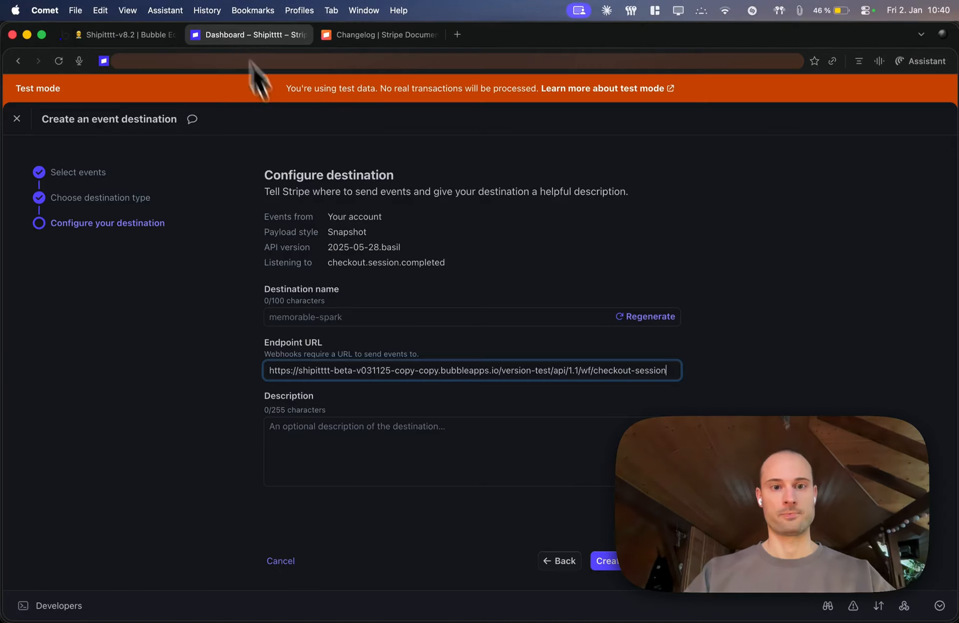
{"action": "left_click", "coordinate": [241, 218]}
{"action": "key", "text": "super+v"}
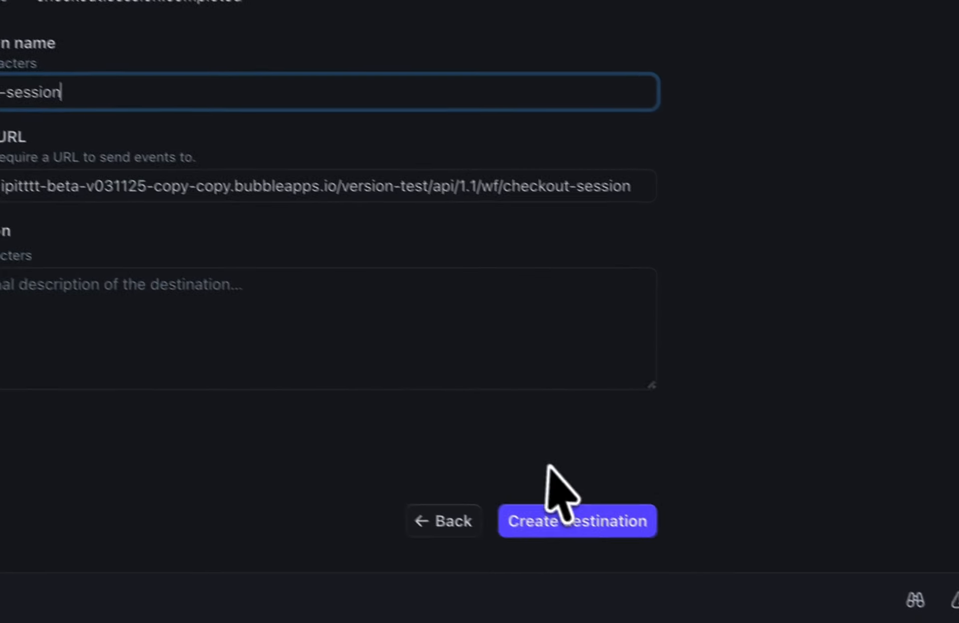
{"action": "left_click", "coordinate": [549, 519]}
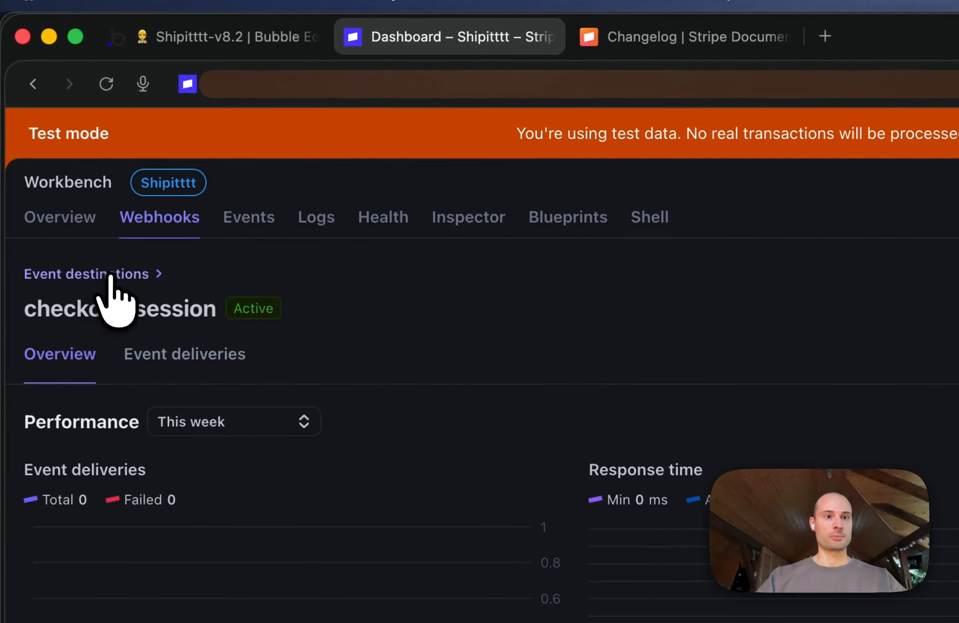
Start another event destination from the Stripe event destinations list and look up the invoice event's name on the Keynote slide
{"action": "left_click", "coordinate": [110, 276]}
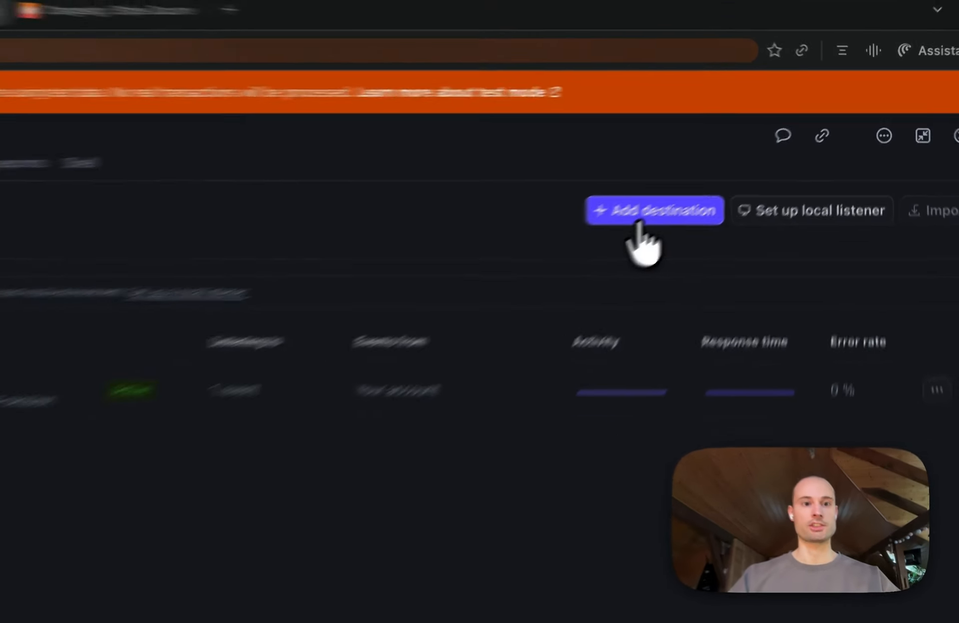
{"action": "left_click", "coordinate": [639, 222]}
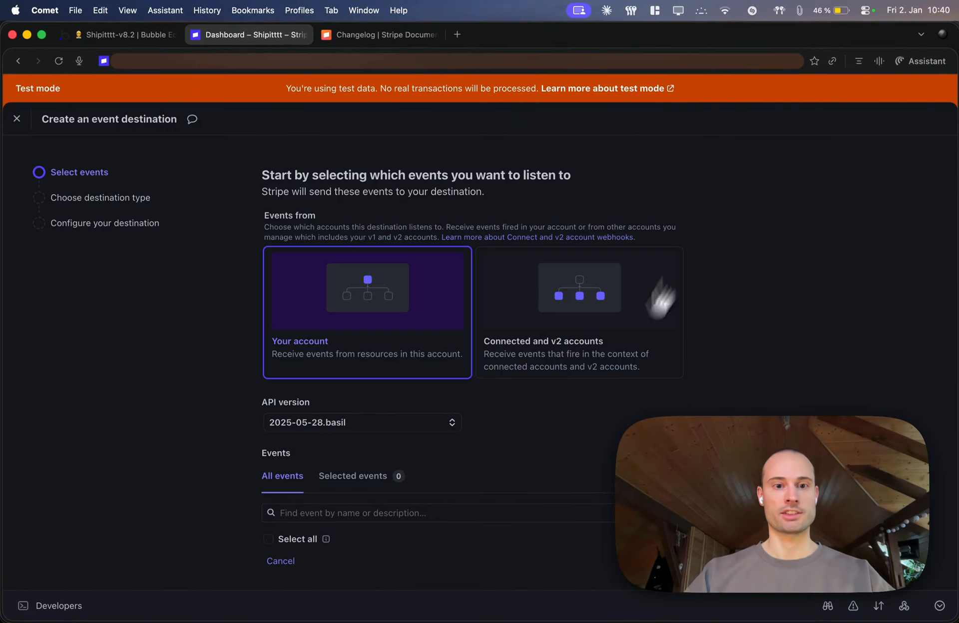
{"action": "scroll", "coordinate": [567, 433], "scroll_direction": "down", "scroll_amount": 5}
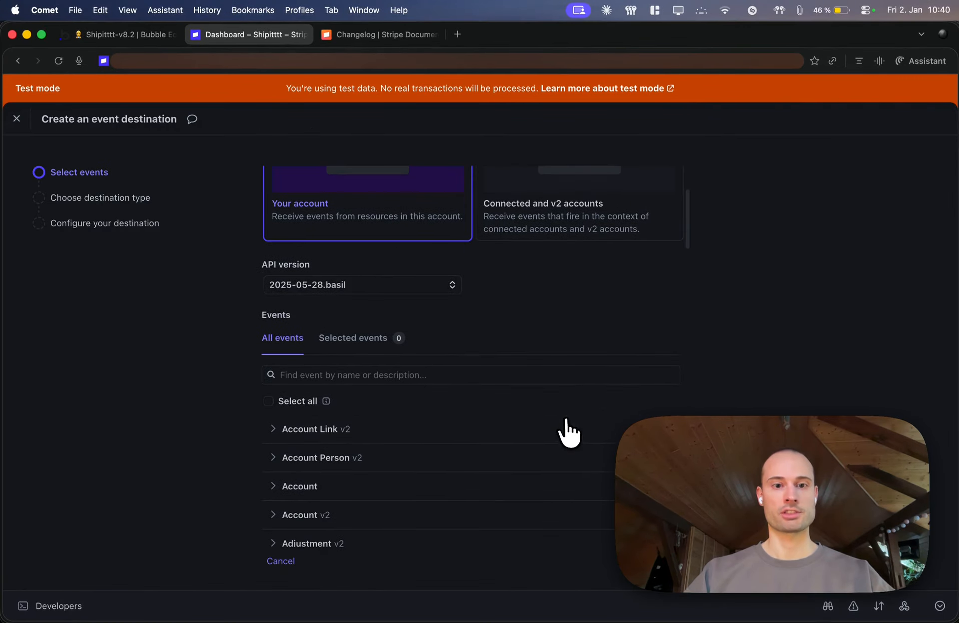
{"action": "key", "text": "super+Tab"}
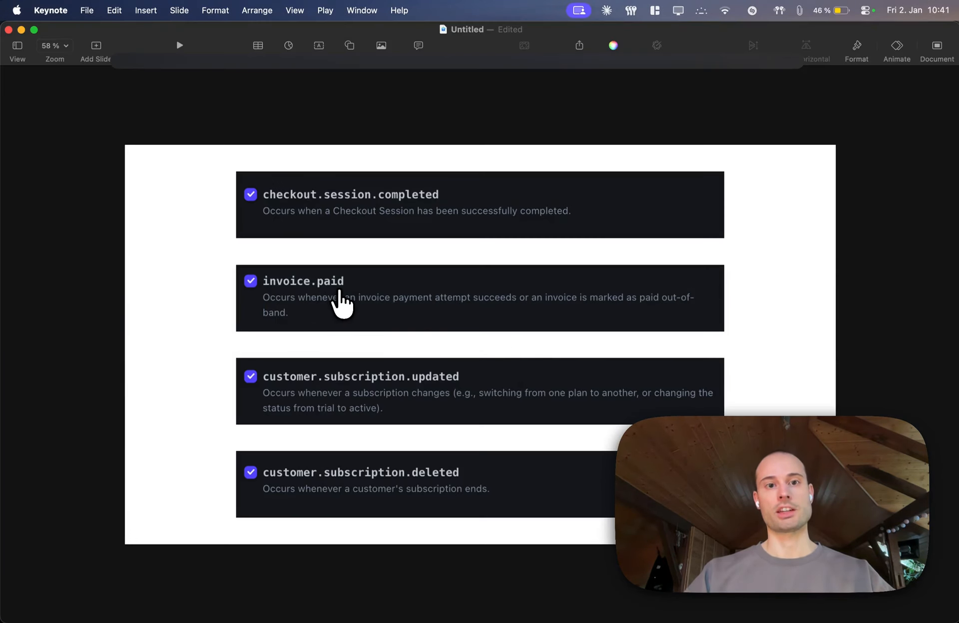
{"action": "key", "text": "super+Tab"}
Subscribe the new Stripe destination to the invoice.paid event and keep Webhook endpoint as its destination type
{"action": "left_click", "coordinate": [333, 370]}
{"action": "type", "text": "in"}
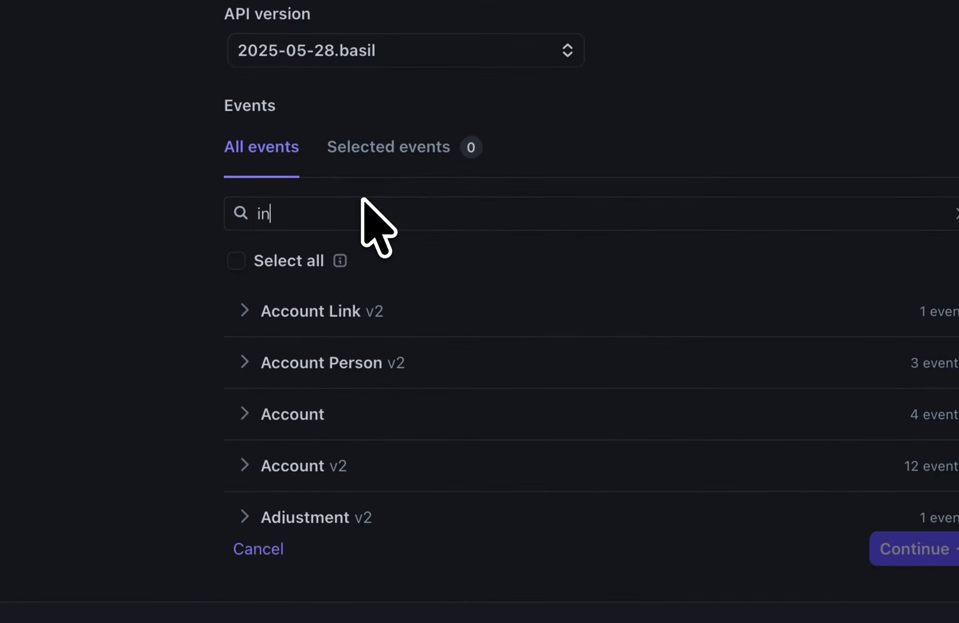
{"action": "type", "text": "voice.paid"}
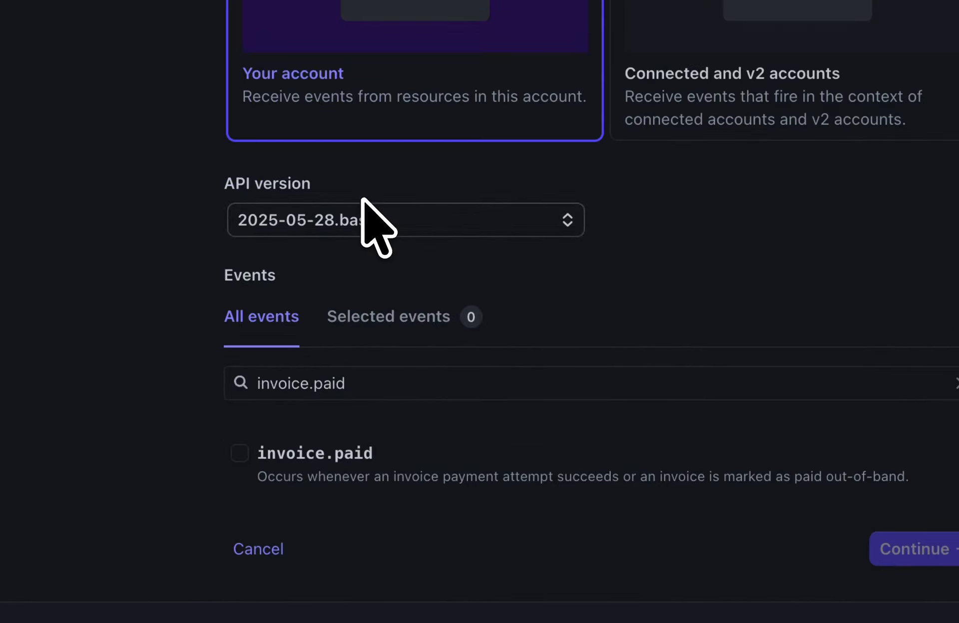
{"action": "left_click", "coordinate": [240, 453]}
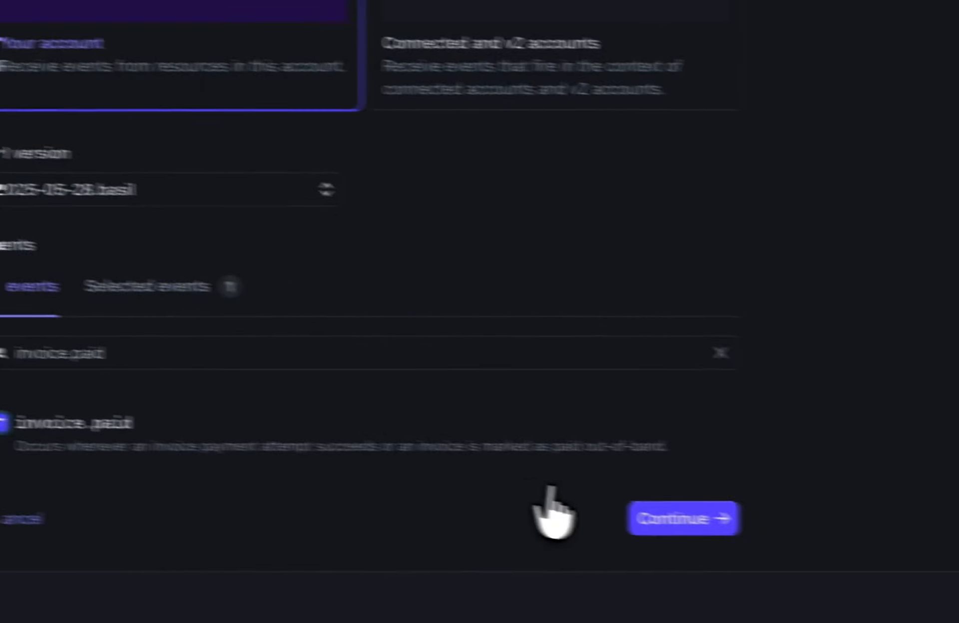
{"action": "left_click", "coordinate": [672, 522]}
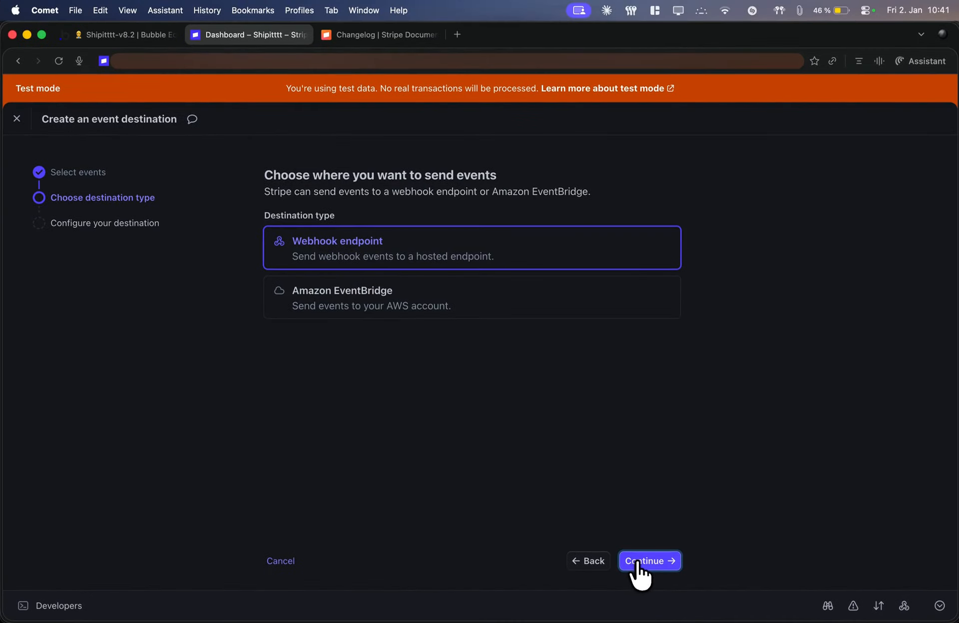
{"action": "left_click", "coordinate": [641, 562]}
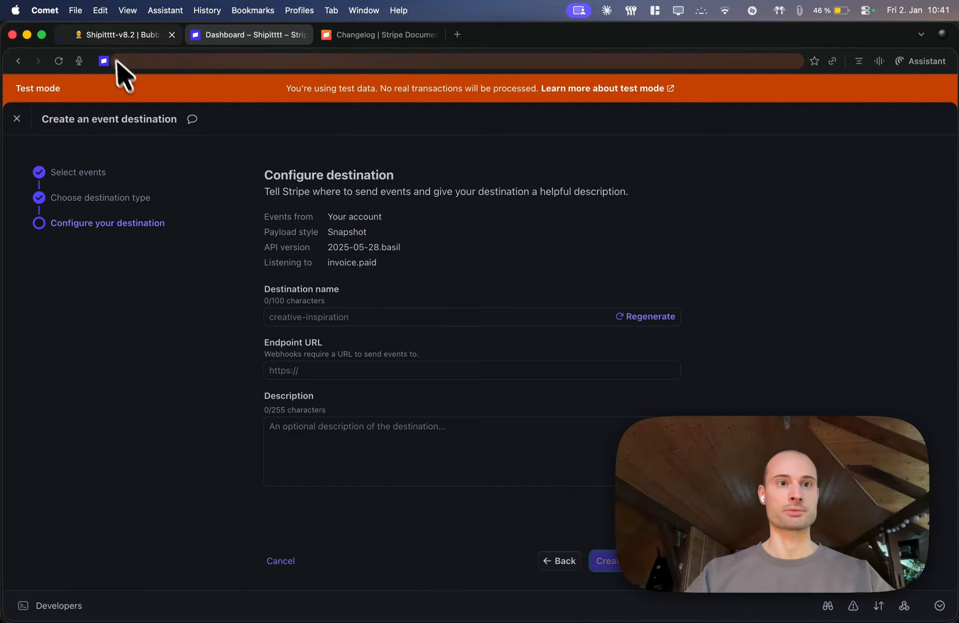
In the Bubble editor, start data detection for the invoice-paid backend workflow and copy its request URL
{"action": "left_click", "coordinate": [104, 33]}
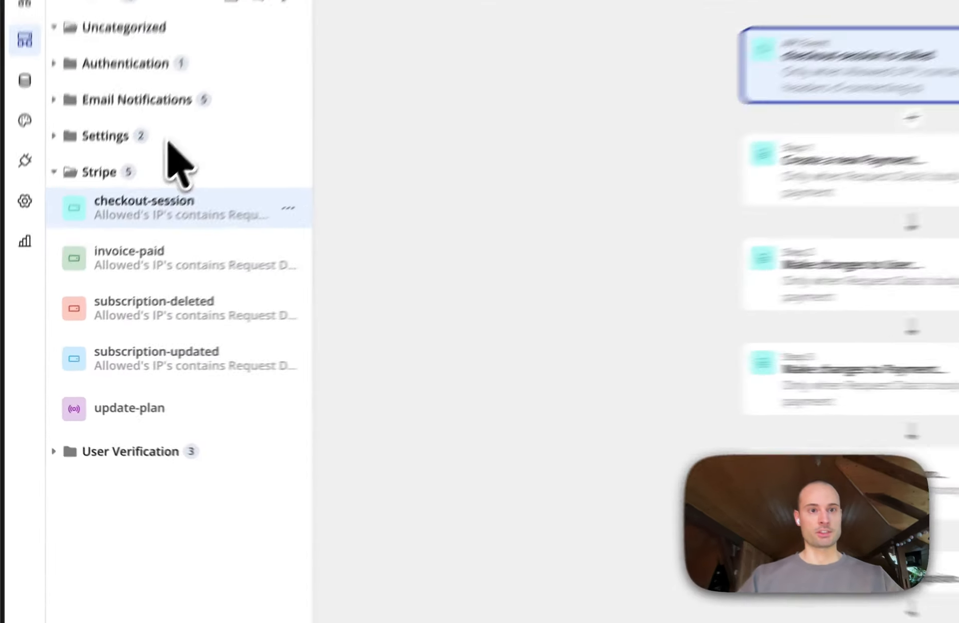
{"action": "left_click", "coordinate": [103, 302]}
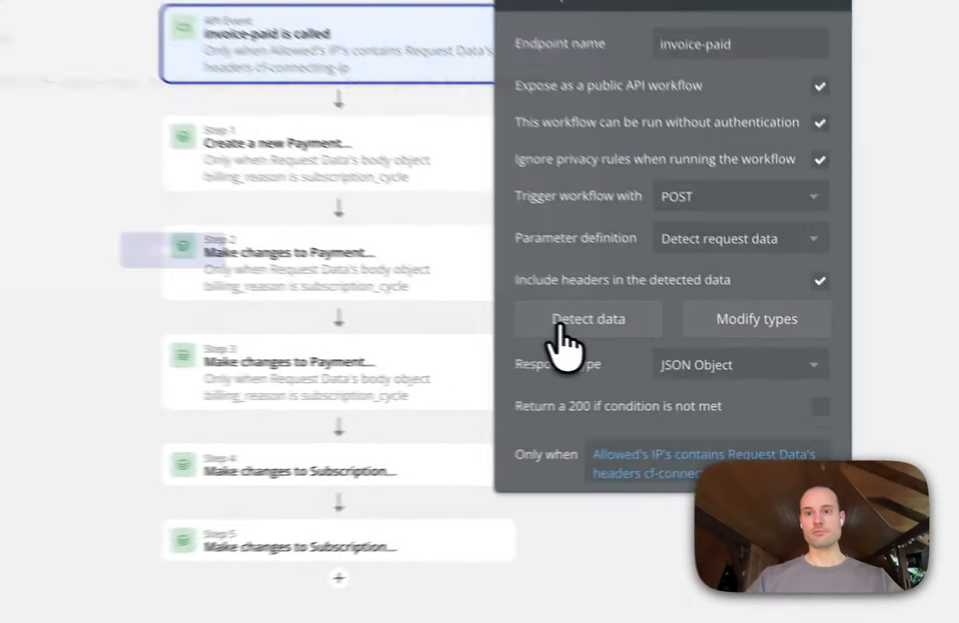
{"action": "left_click", "coordinate": [559, 327]}
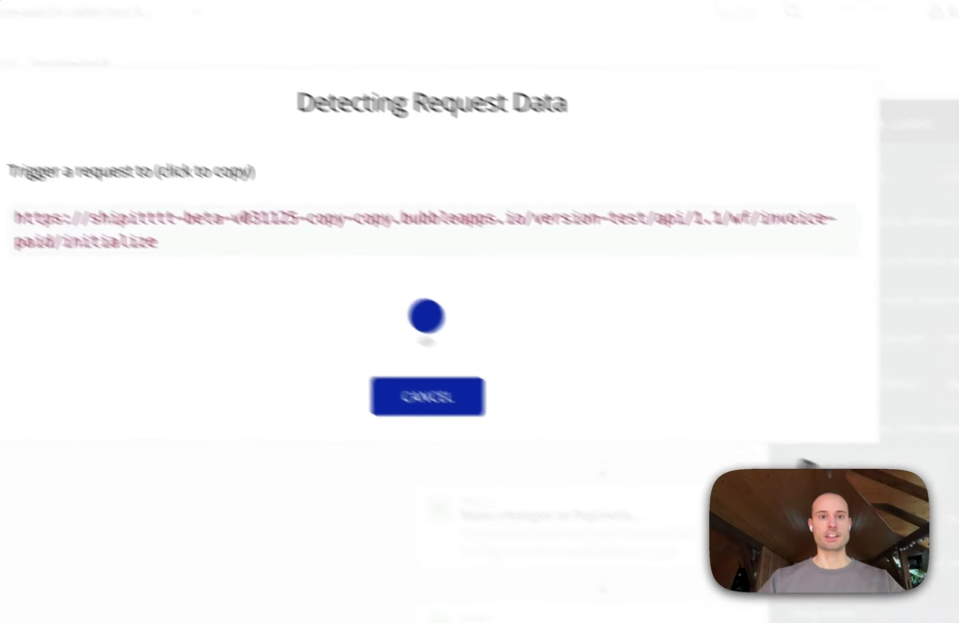
{"action": "left_click", "coordinate": [153, 272]}
{"action": "key", "text": "super+c"}
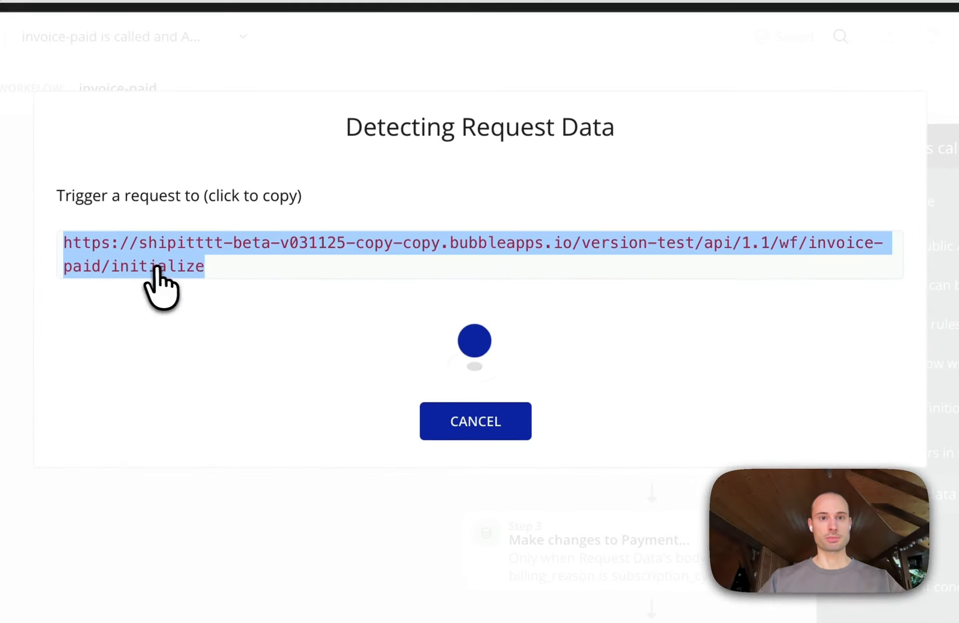
{"action": "left_click", "coordinate": [212, 271]}
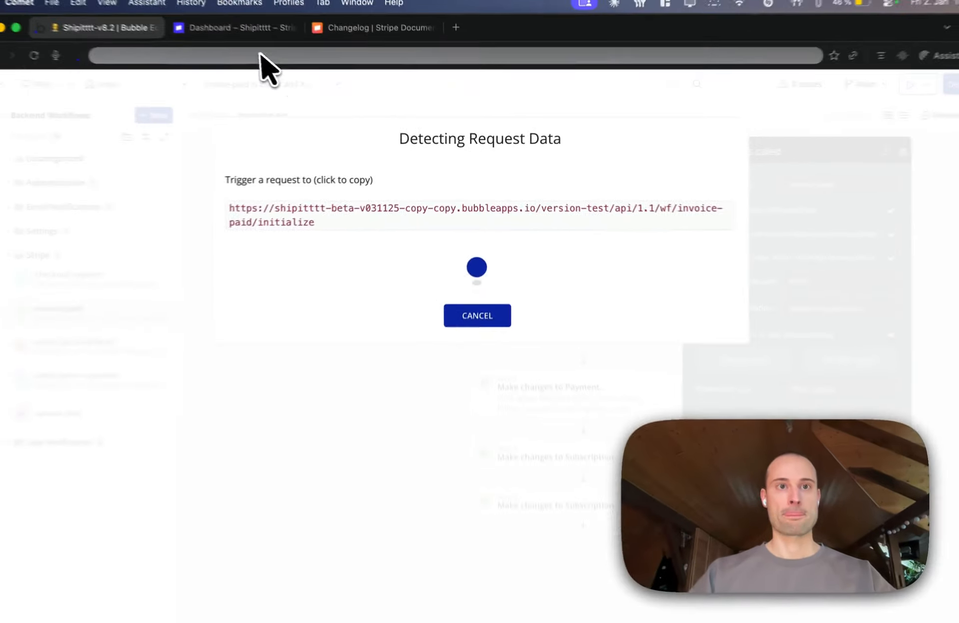
Back in the Stripe dashboard, set the endpoint URL to the copied invoice-paid address without the trailing /initialize
{"action": "left_click", "coordinate": [242, 31]}
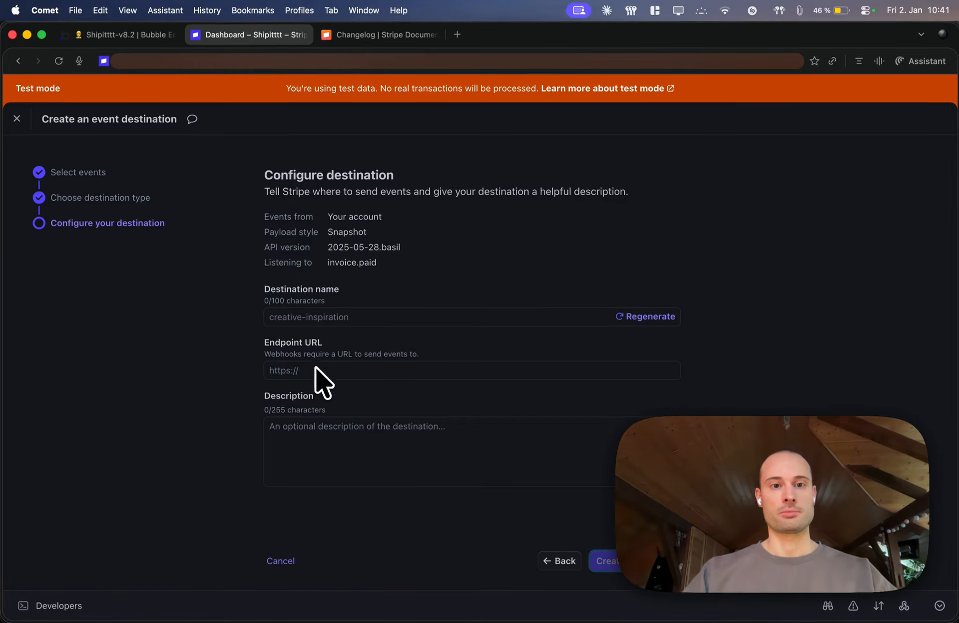
{"action": "left_click", "coordinate": [315, 370]}
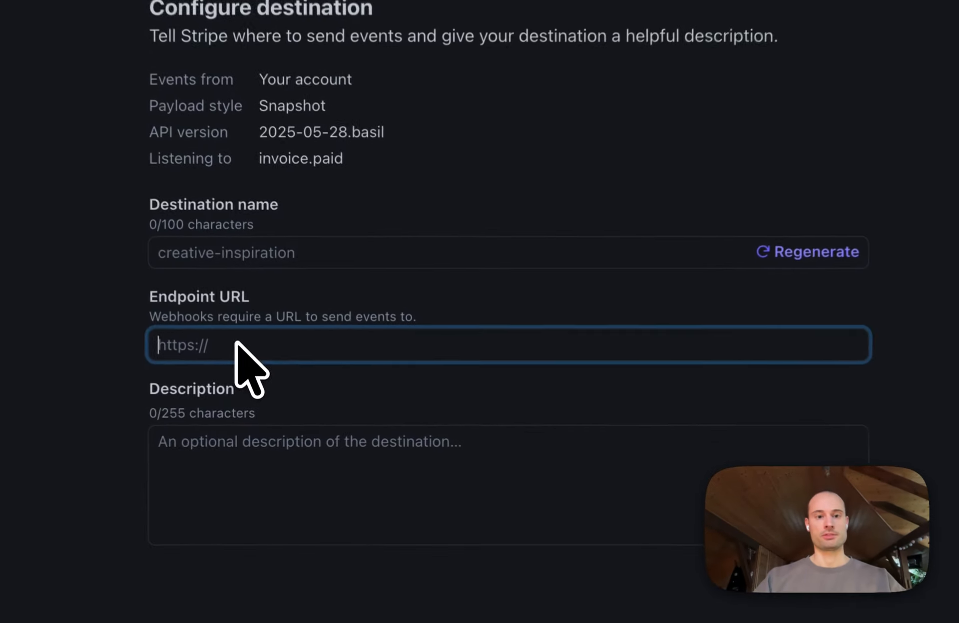
{"action": "key", "text": "super+v"}
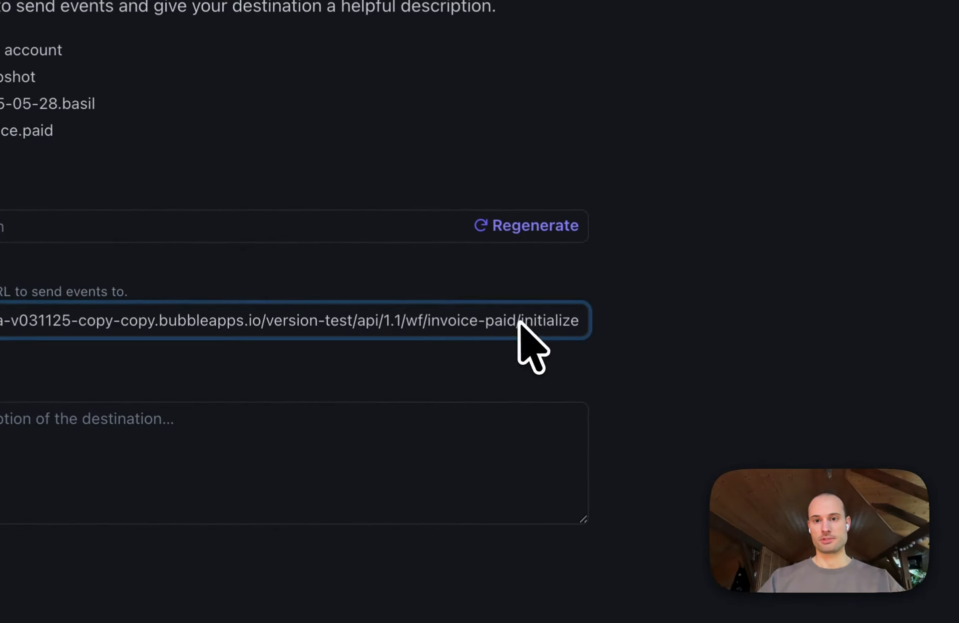
{"action": "left_click_drag", "start_coordinate": [809, 344], "coordinate": [893, 346]}
{"action": "key", "text": "BackSpace"}
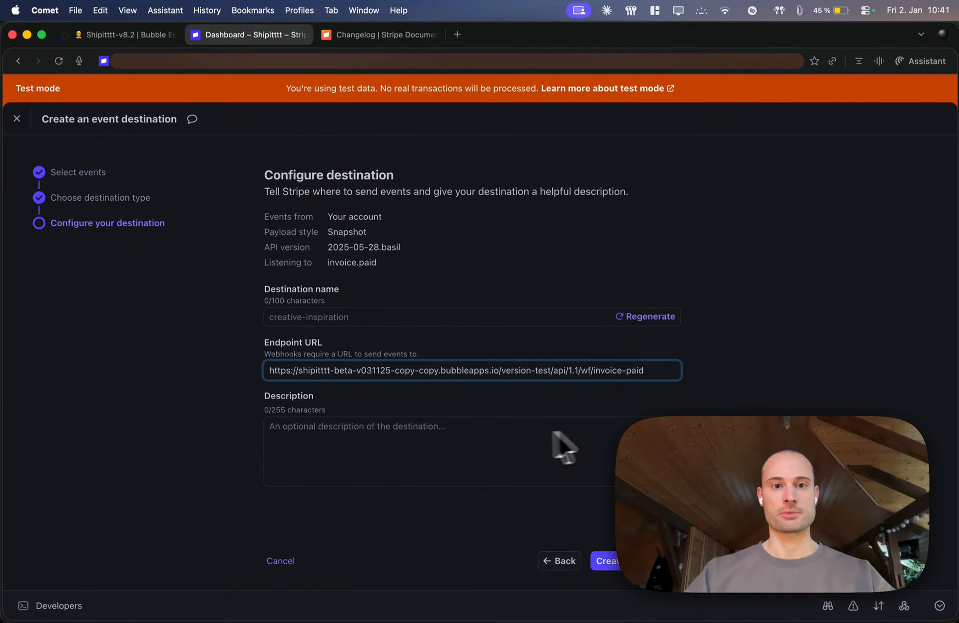
Return to the Bubble editor, cancel the request data detection and copy the workflow's endpoint name invoice-paid
{"action": "left_click", "coordinate": [320, 311]}
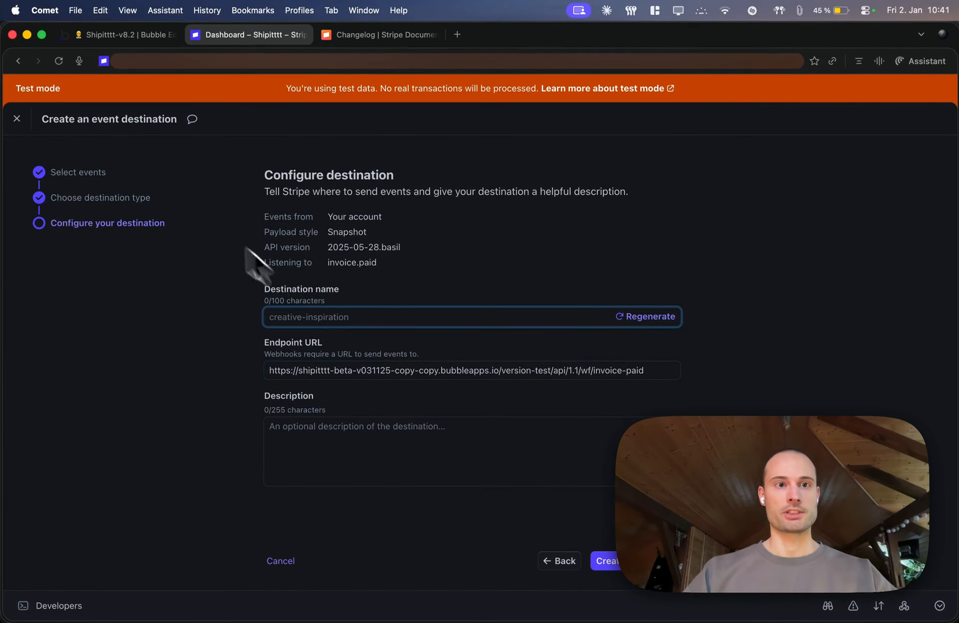
{"action": "left_click", "coordinate": [110, 34]}
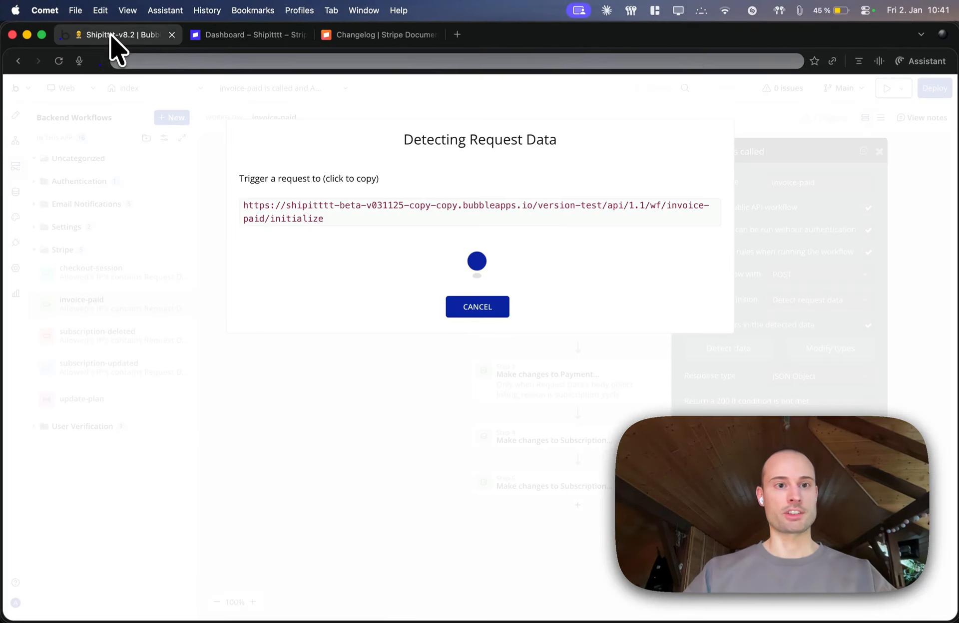
{"action": "left_click", "coordinate": [459, 307]}
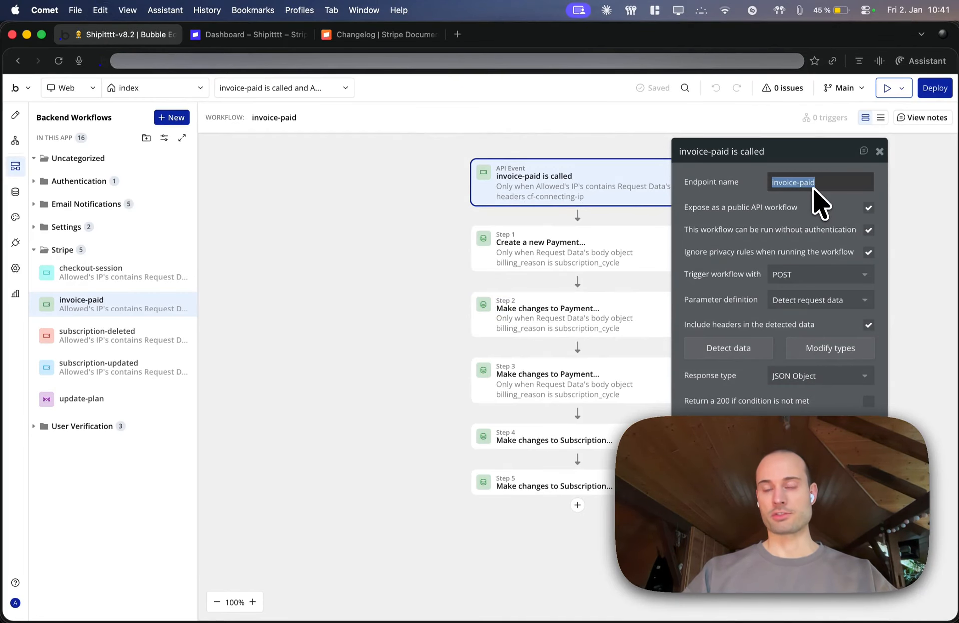
In the Stripe dashboard, name the destination invoice-paid and create it
{"action": "left_click", "coordinate": [255, 38]}
{"action": "type", "text": "invoice-paid"}
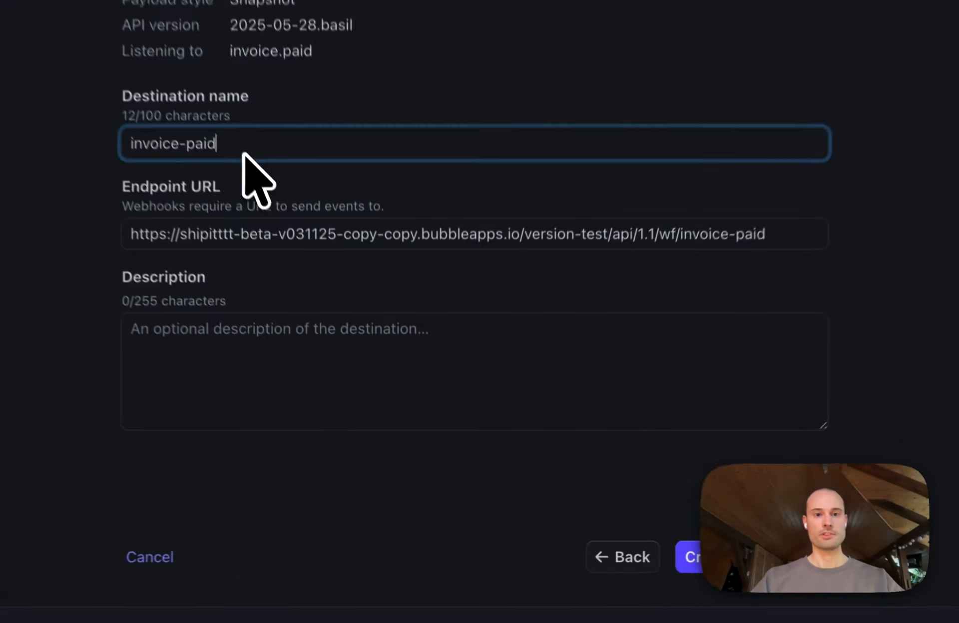
{"action": "key", "text": "super+Return"}
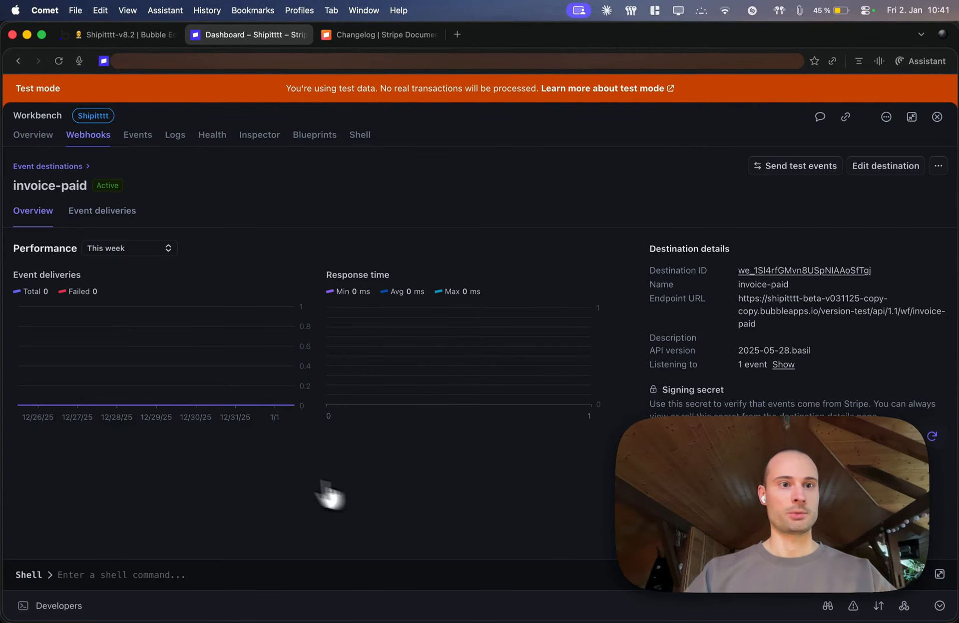
Start a further event destination from the event destinations list and check the subscription update event's name on the Keynote slide
{"action": "left_click", "coordinate": [54, 167]}
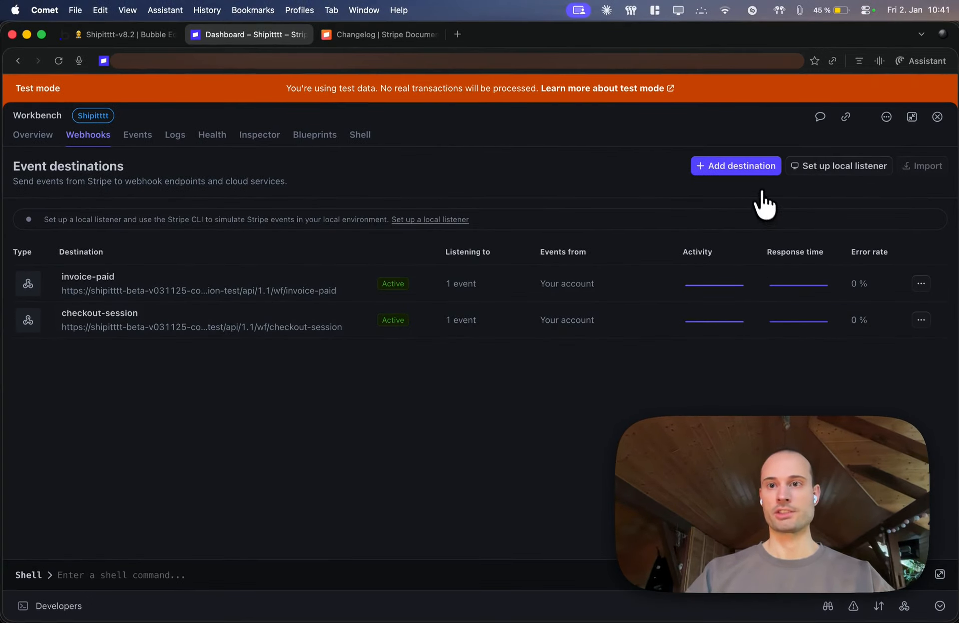
{"action": "left_click", "coordinate": [753, 173]}
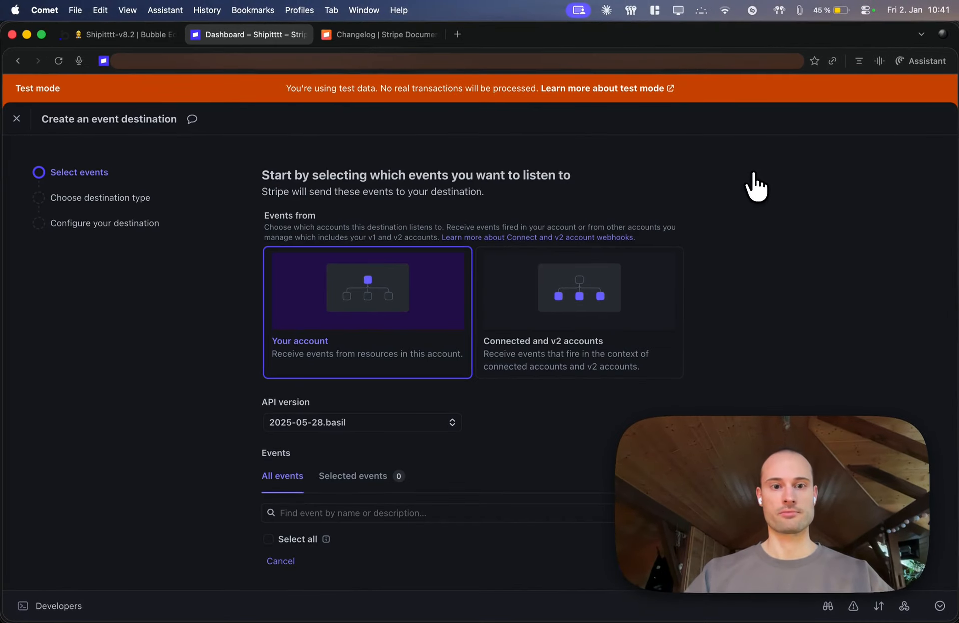
{"action": "scroll", "coordinate": [555, 417], "scroll_direction": "down", "scroll_amount": 3}
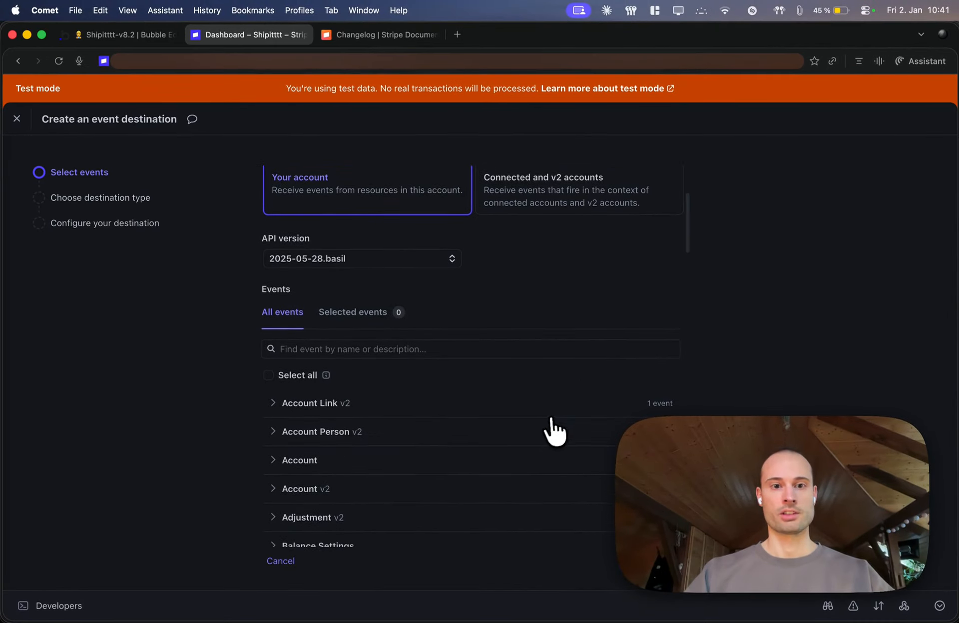
{"action": "key", "text": "super+Tab"}
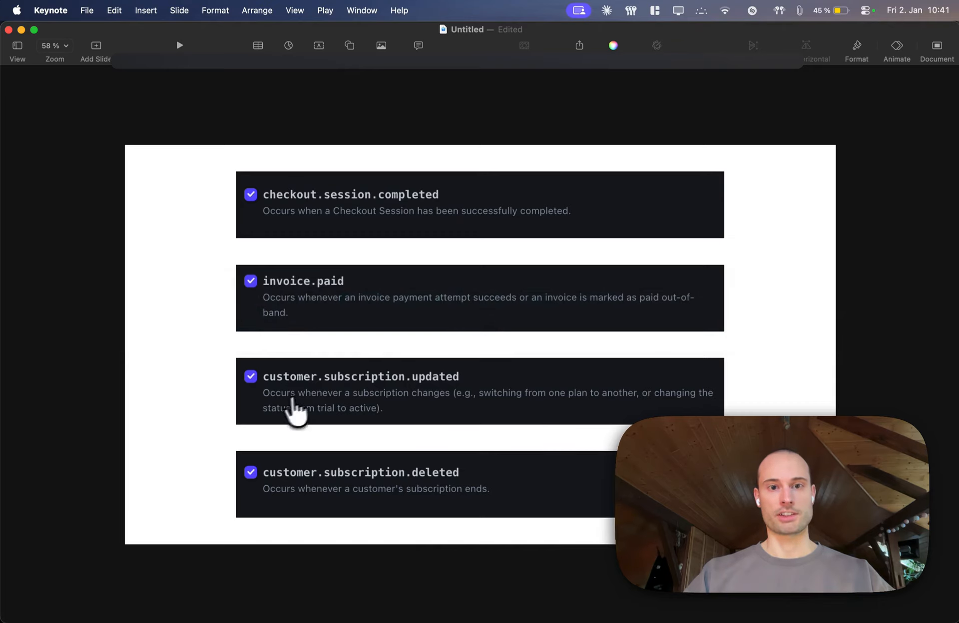
{"action": "key", "text": "super+Tab"}
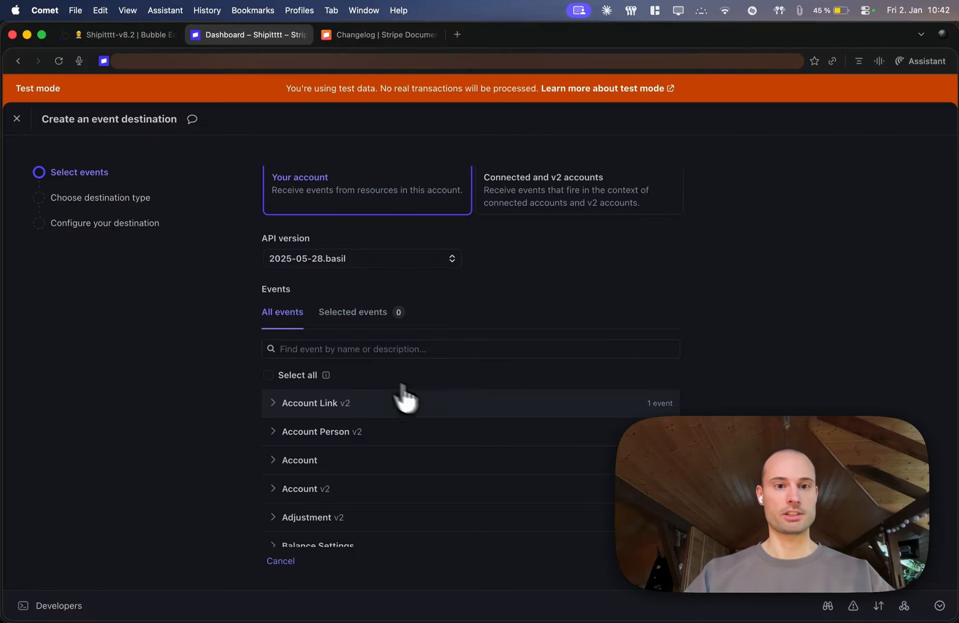
Subscribe the new destination to the customer.subscription.updated event and keep Webhook endpoint as its destination type
{"action": "left_click", "coordinate": [338, 351]}
{"action": "type", "text": "customer.subscription.upda"}
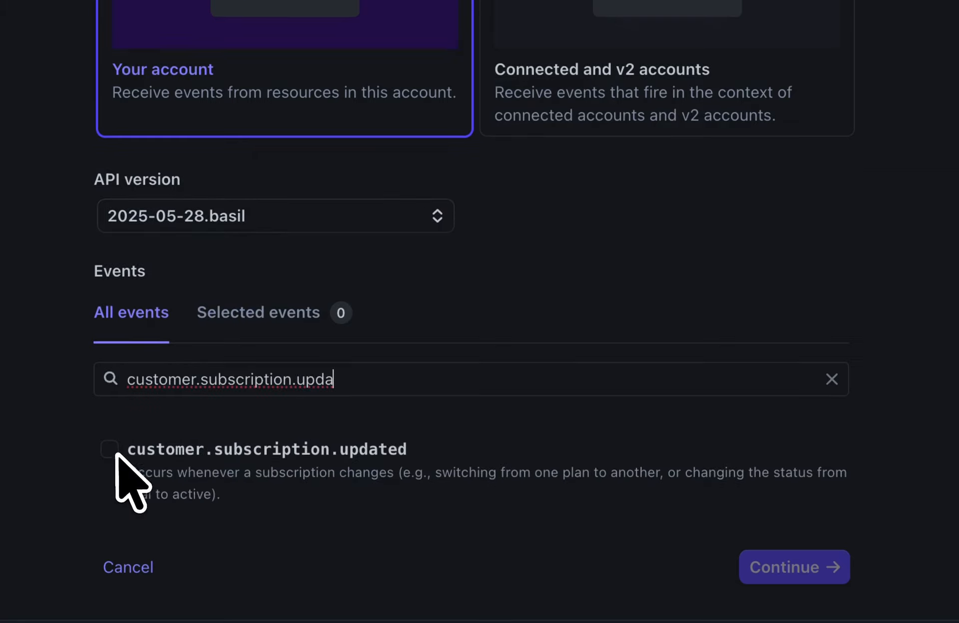
{"action": "left_click", "coordinate": [109, 449]}
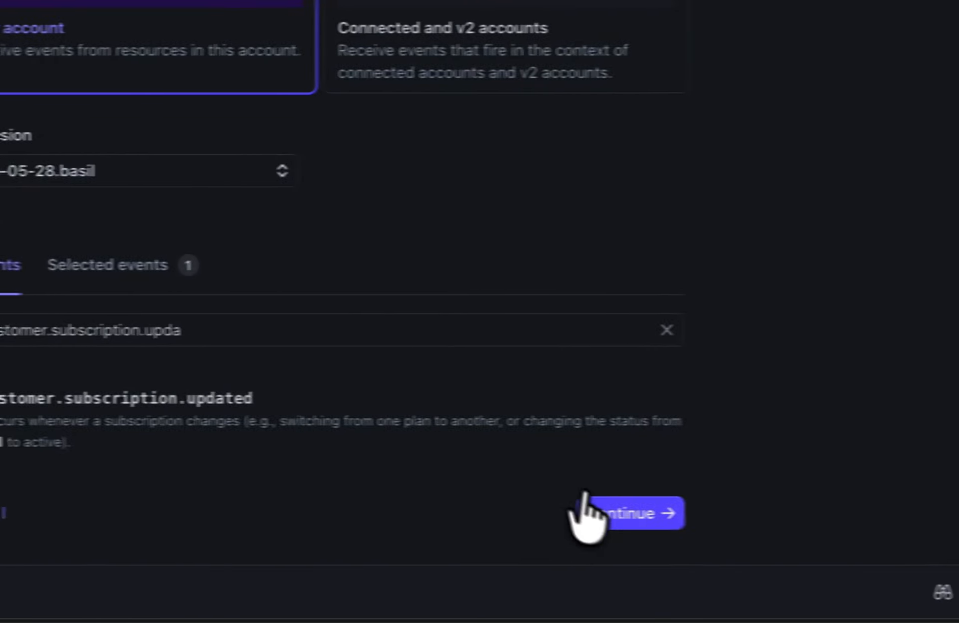
{"action": "left_click", "coordinate": [596, 515]}
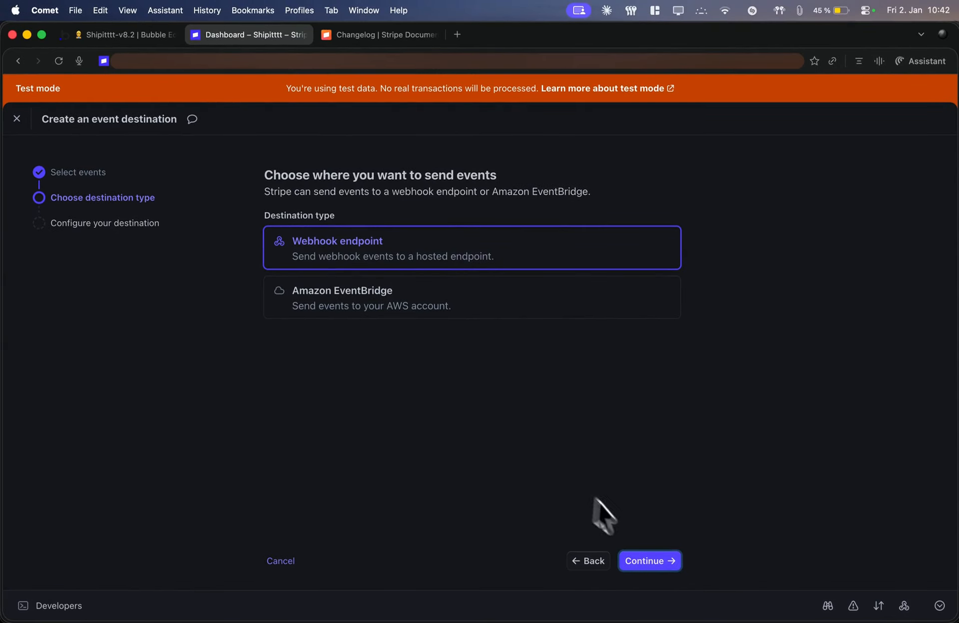
{"action": "left_click", "coordinate": [649, 558]}
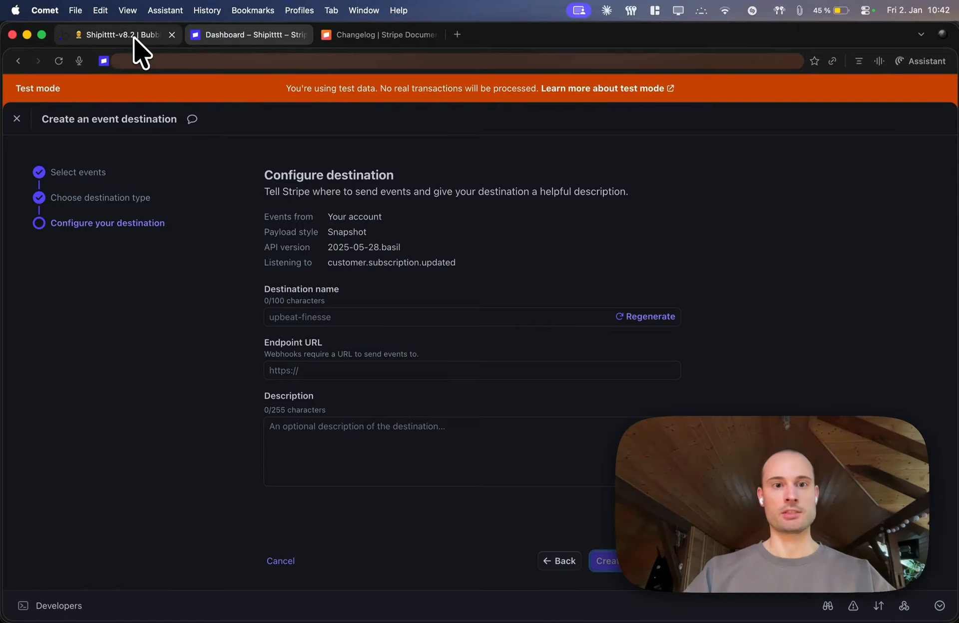
In the Bubble editor, start data detection for the subscription-updated backend workflow, copy its request URL and return to the Stripe dashboard
{"action": "left_click", "coordinate": [133, 36]}
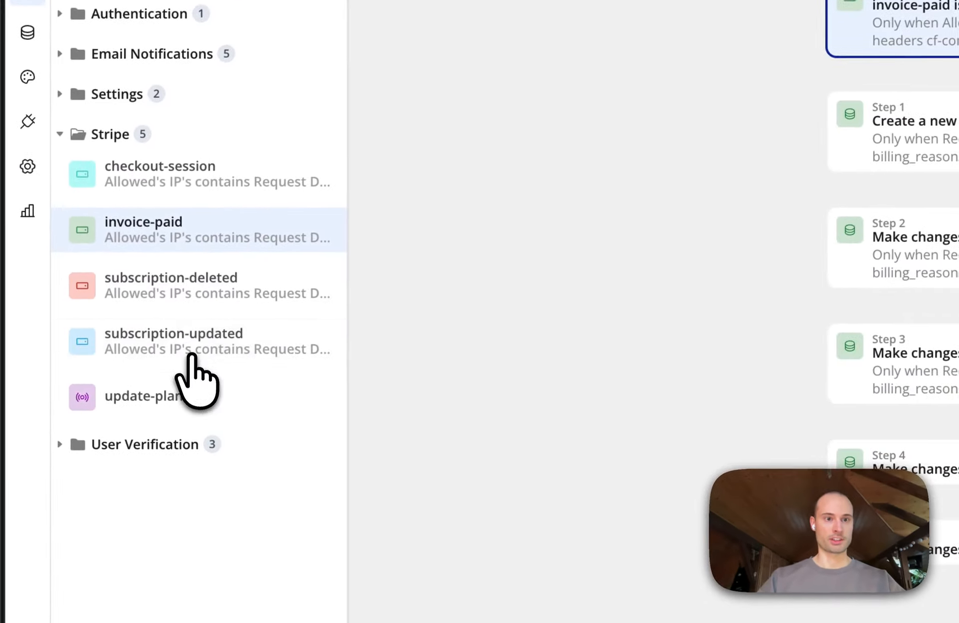
{"action": "mouse_move", "coordinate": [115, 368]}
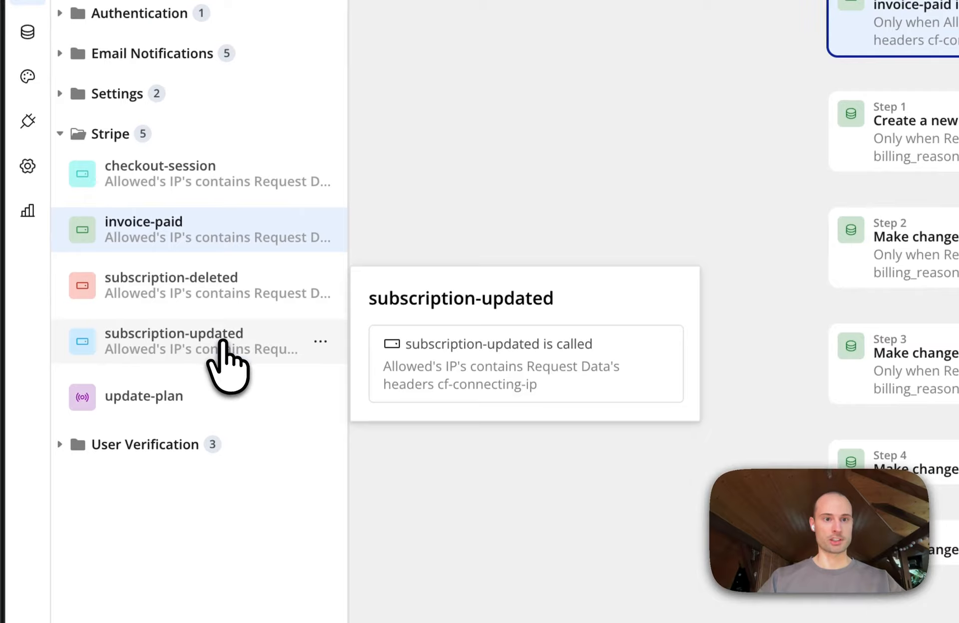
{"action": "left_click", "coordinate": [222, 345]}
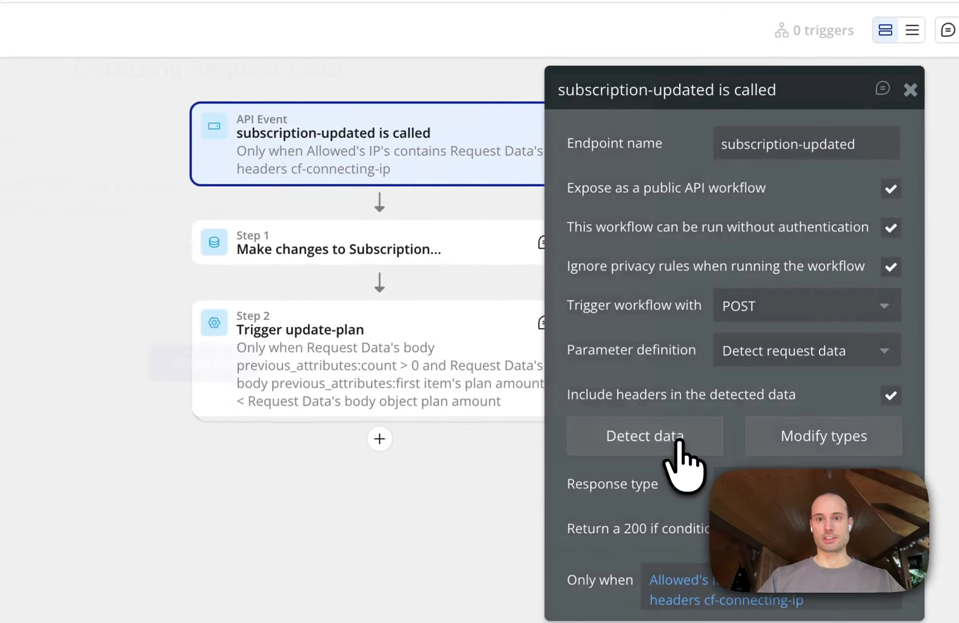
{"action": "left_click", "coordinate": [728, 348]}
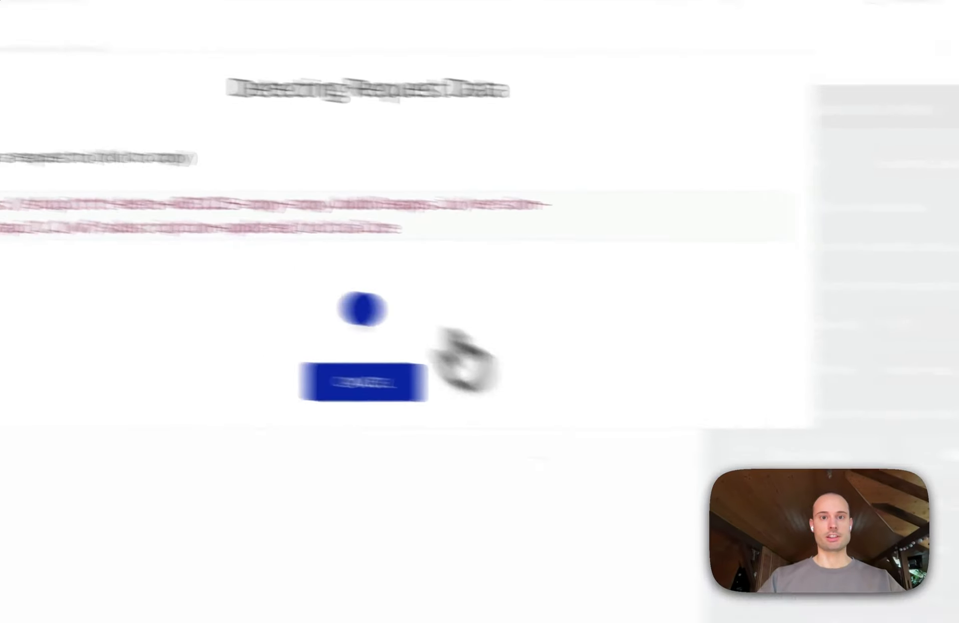
{"action": "left_click", "coordinate": [299, 257]}
{"action": "key", "text": "super+c"}
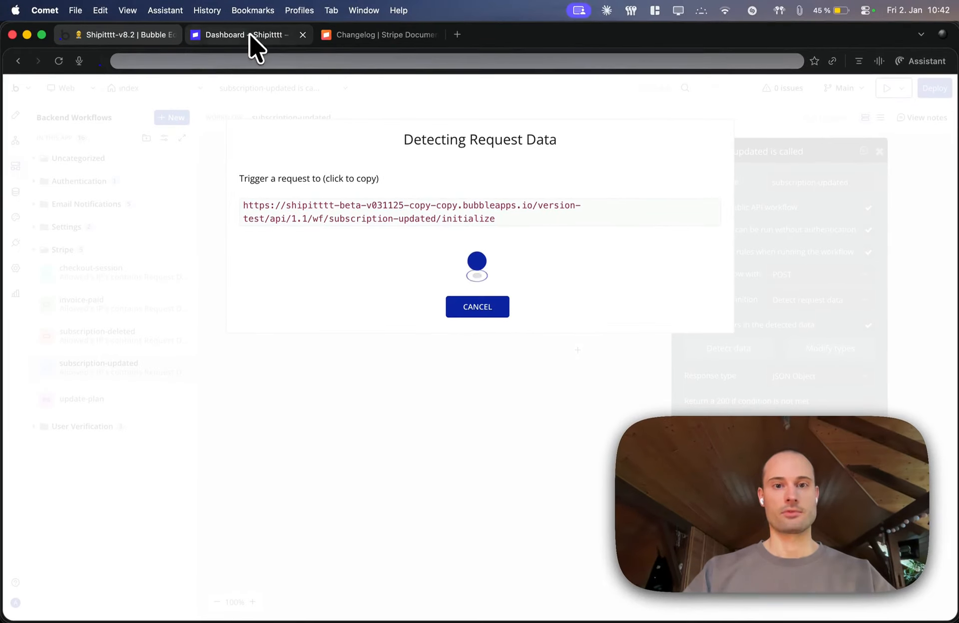
{"action": "left_click", "coordinate": [249, 32]}
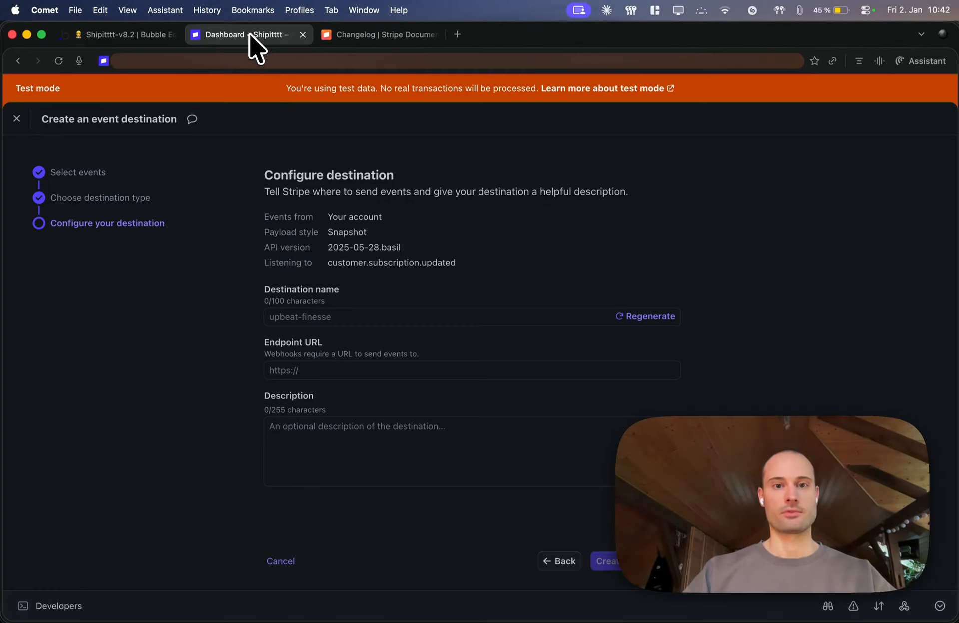
Paste the copied subscription-updated request URL as the destination's endpoint URL and remove its trailing /initialize
{"action": "left_click", "coordinate": [337, 492]}
{"action": "key", "text": "super+v"}
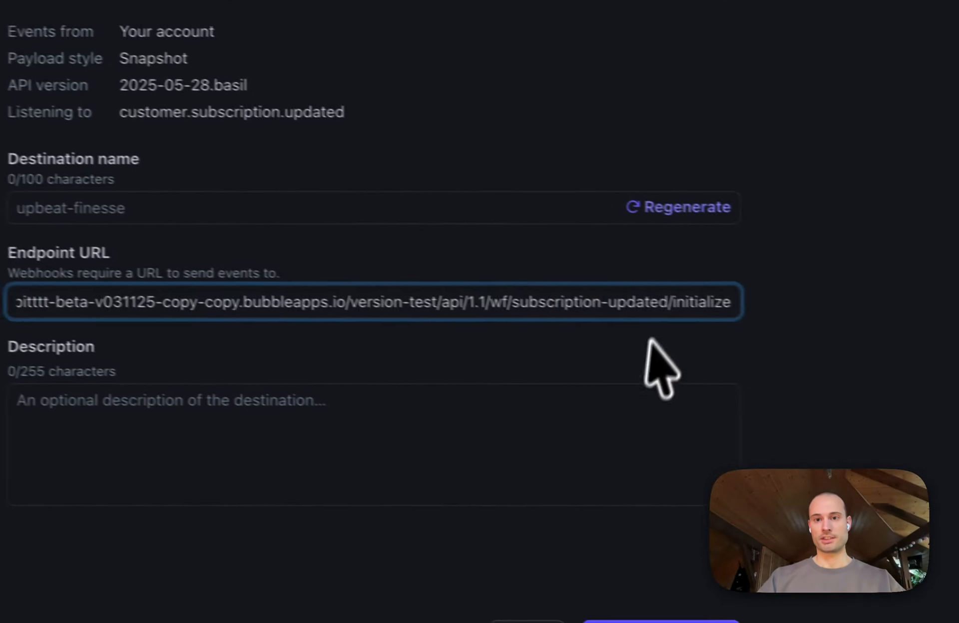
{"action": "left_click_drag", "start_coordinate": [672, 303], "coordinate": [755, 303]}
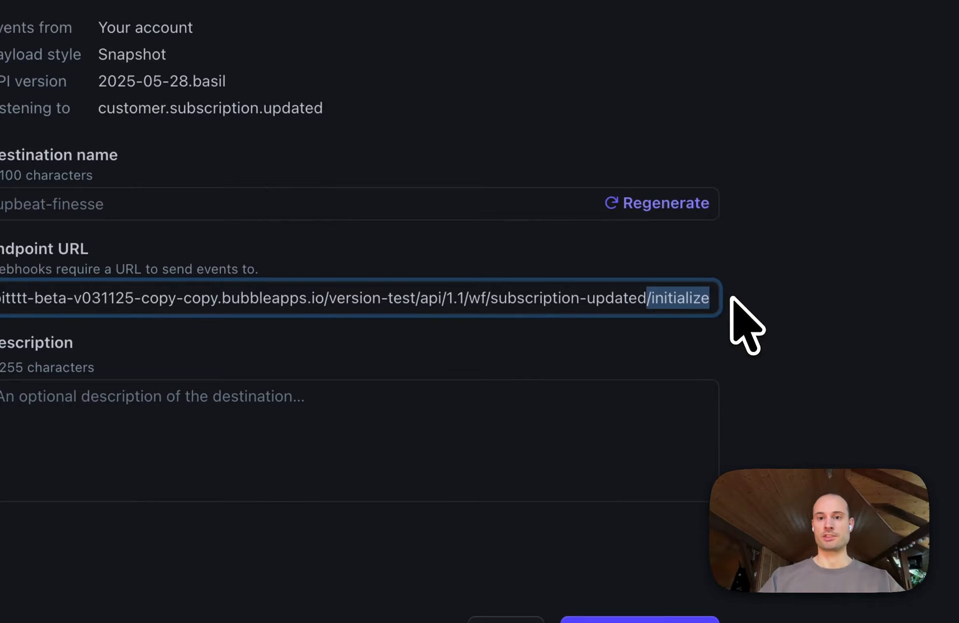
{"action": "key", "text": "BackSpace"}
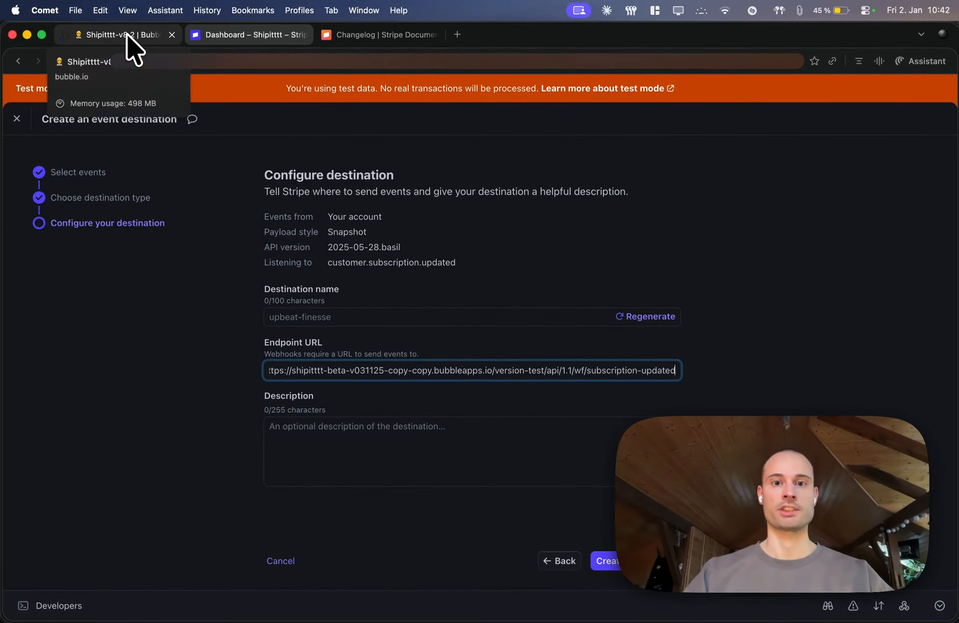
Copy the endpoint name subscription-updated from the workflow in the Bubble editor and create the Stripe destination under that name
{"action": "left_click", "coordinate": [126, 34]}
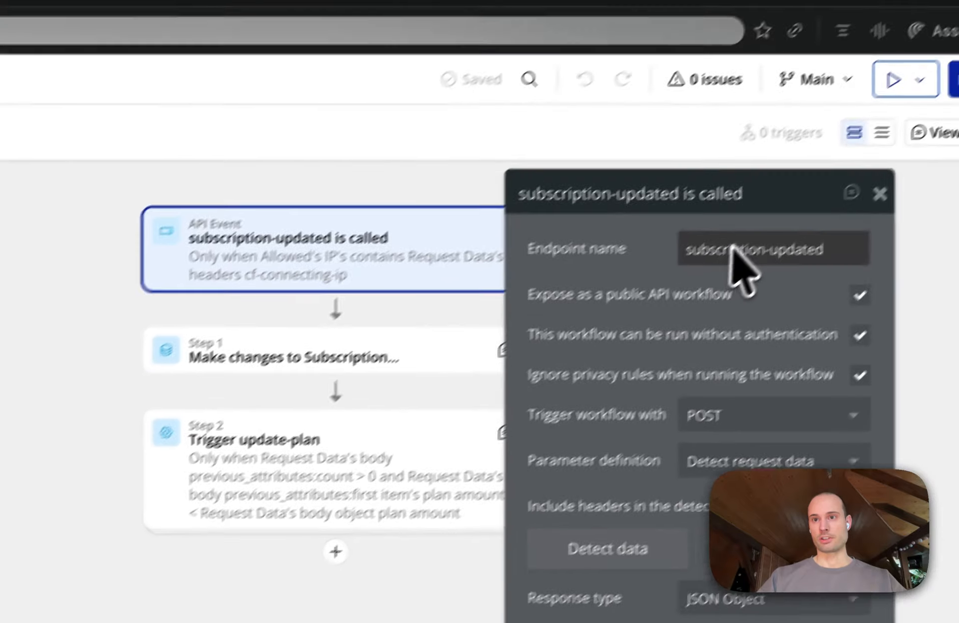
{"action": "triple_click", "coordinate": [797, 184]}
{"action": "key", "text": "ctrl+c"}
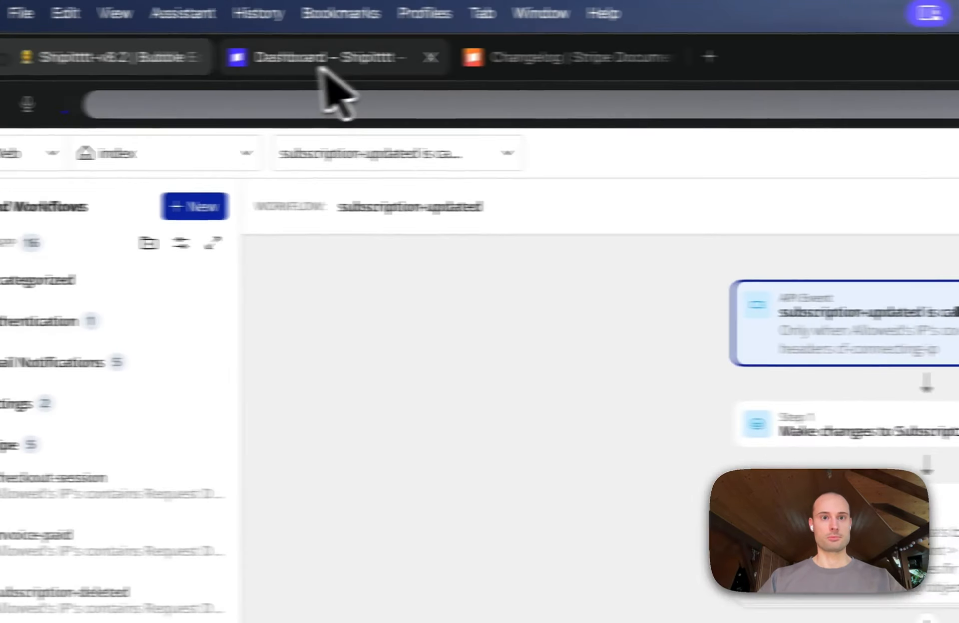
{"action": "left_click", "coordinate": [375, 66]}
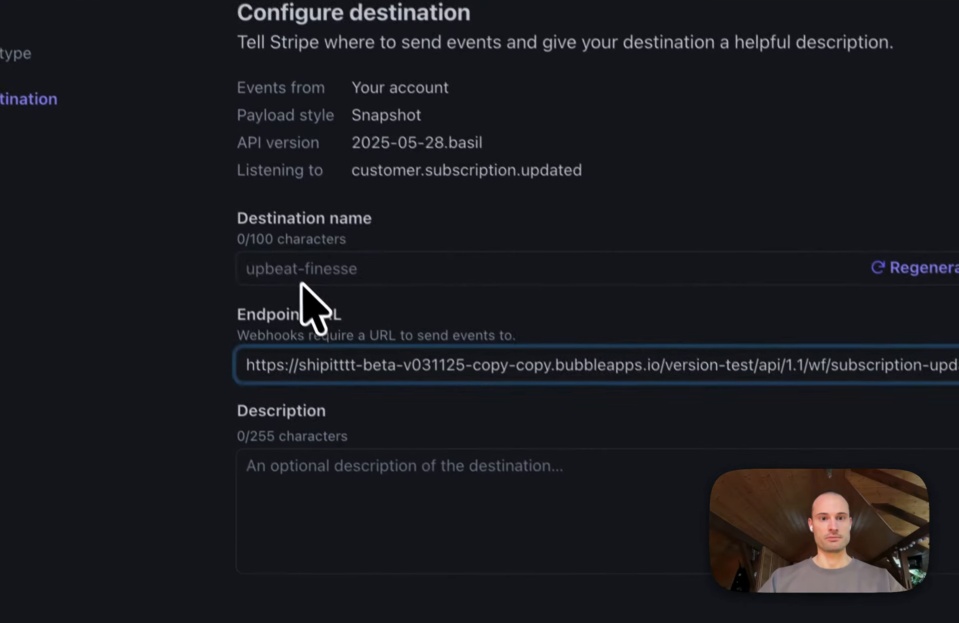
{"action": "left_click", "coordinate": [270, 274]}
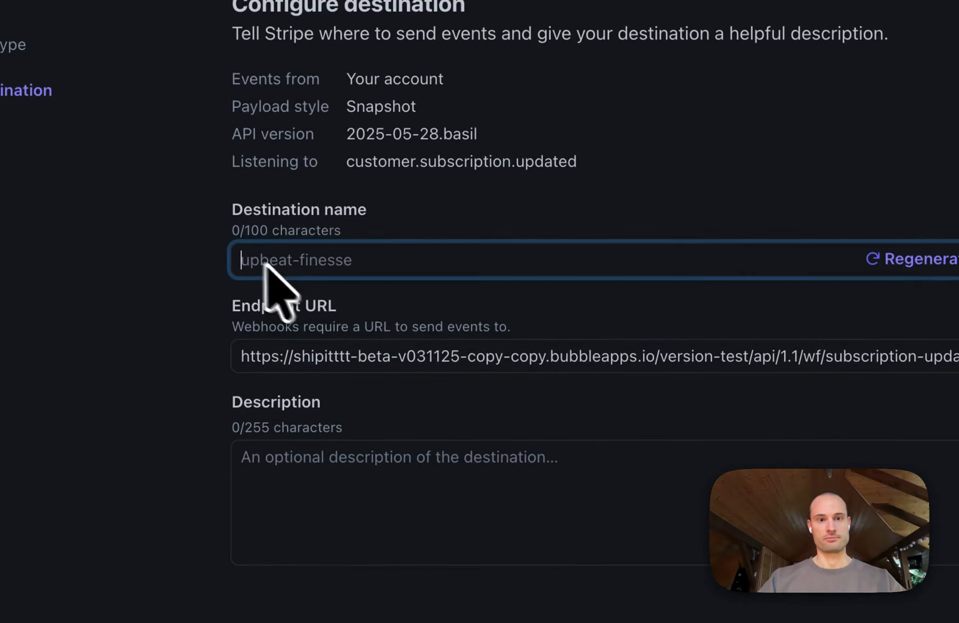
{"action": "key", "text": "ctrl+v"}
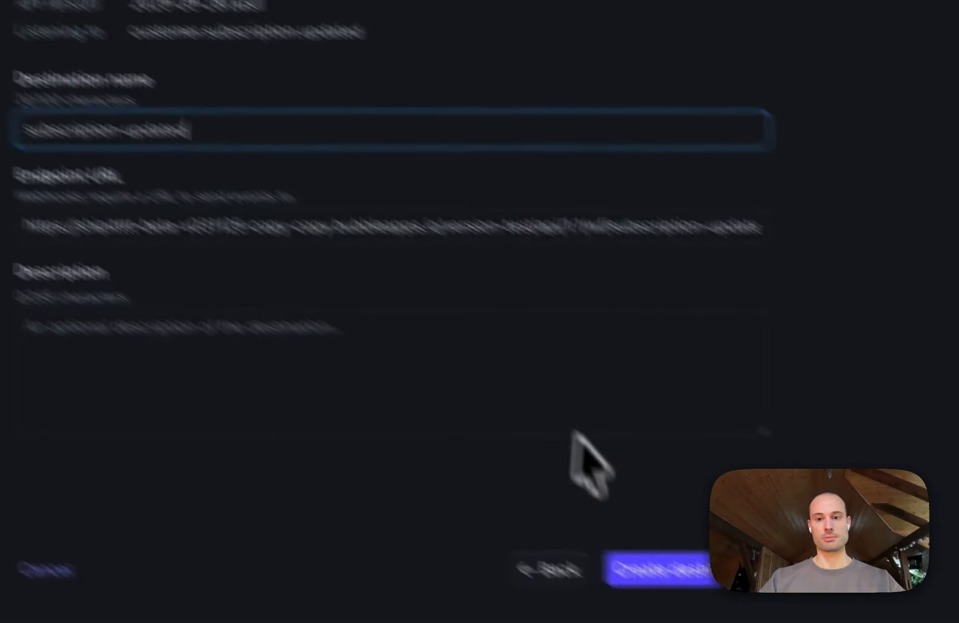
{"action": "left_click", "coordinate": [906, 622]}
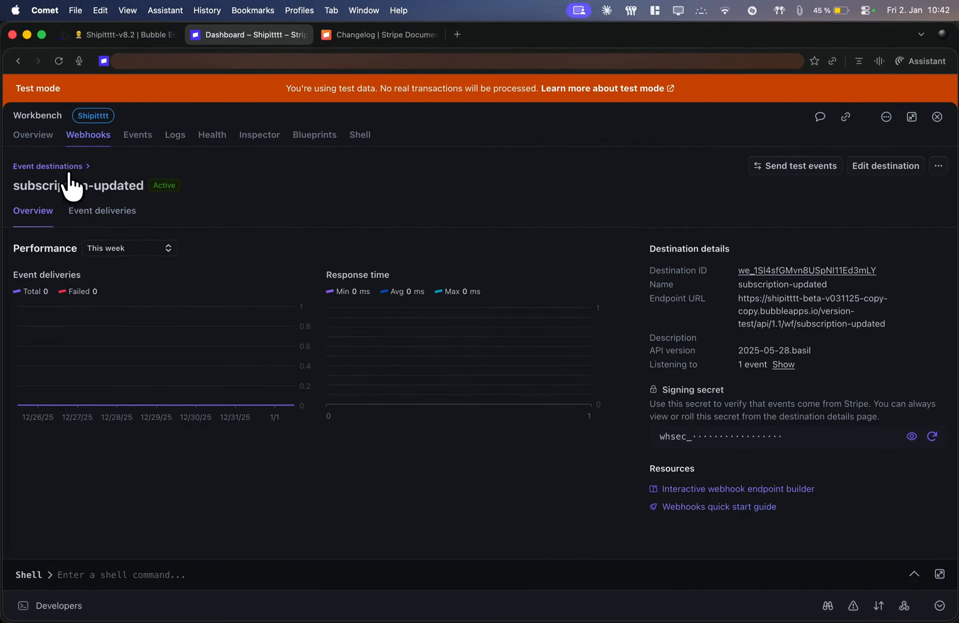
Start another event destination from the event destinations list and check the subscription deletion event's name on the Keynote slide
{"action": "left_click", "coordinate": [65, 168]}
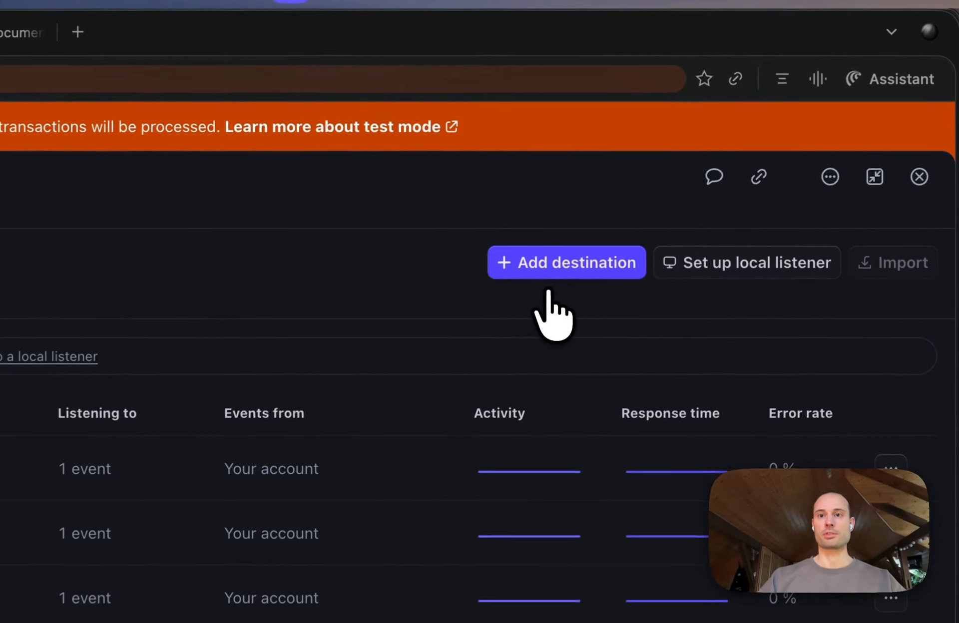
{"action": "left_click", "coordinate": [547, 266]}
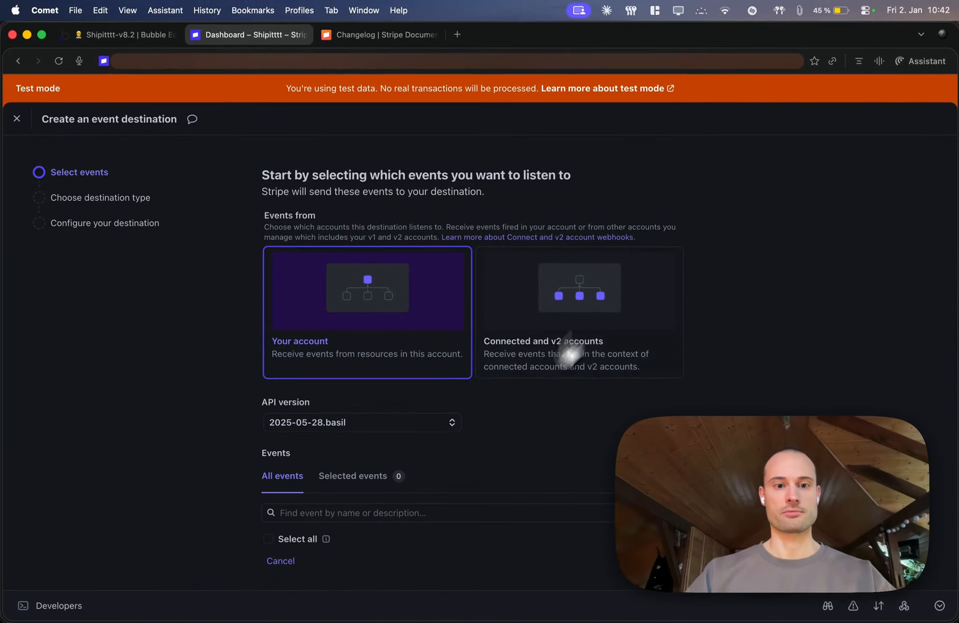
{"action": "scroll", "coordinate": [463, 444], "scroll_direction": "down", "scroll_amount": 4}
{"action": "key", "text": "super+Tab"}
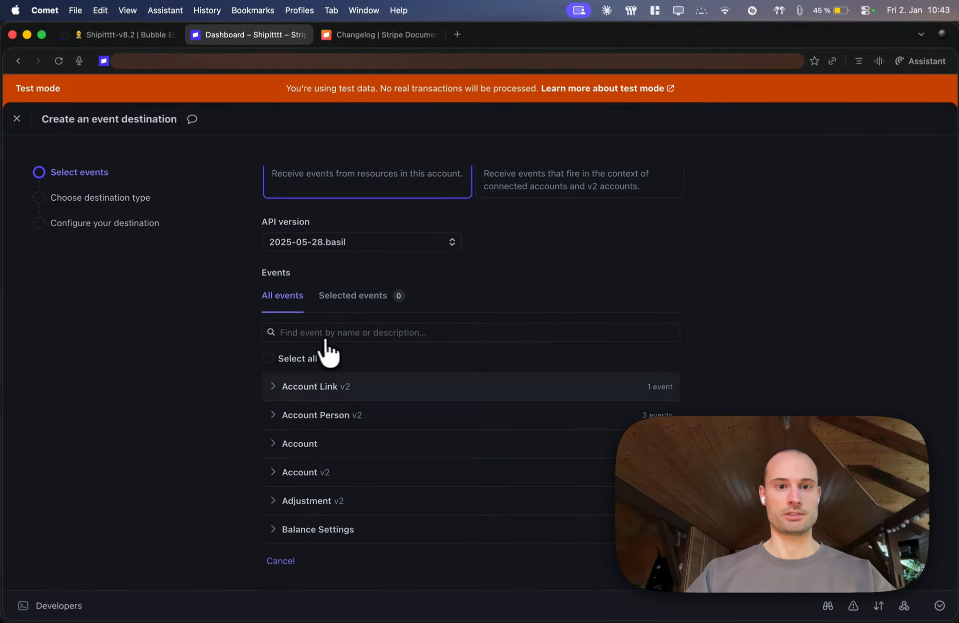
In the Stripe dashboard, subscribe the new destination to customer.subscription.deleted and keep Webhook endpoint as its destination type
{"action": "left_click", "coordinate": [310, 334]}
{"action": "type", "text": "customer"}
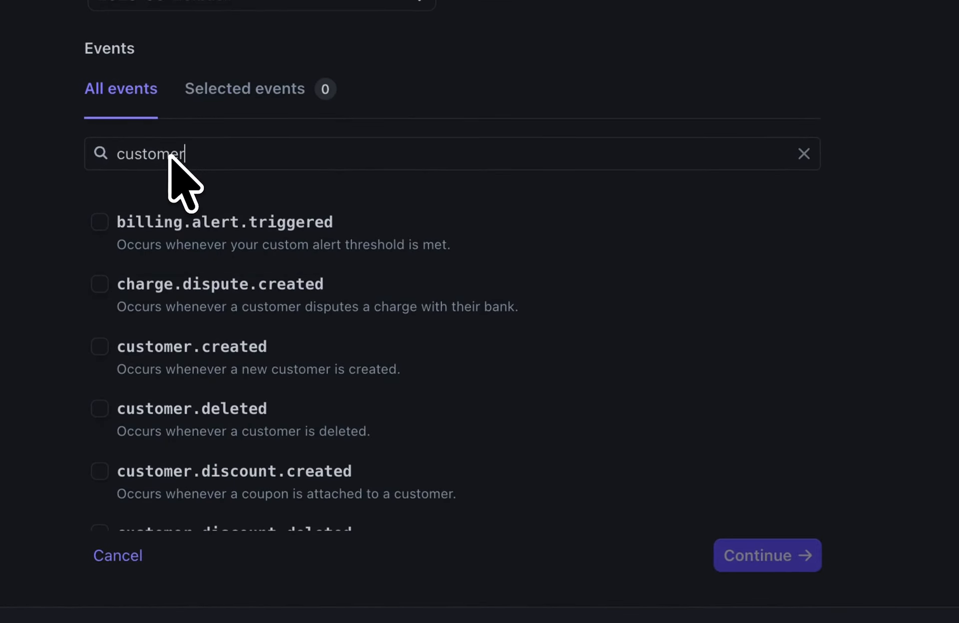
{"action": "type", "text": "."}
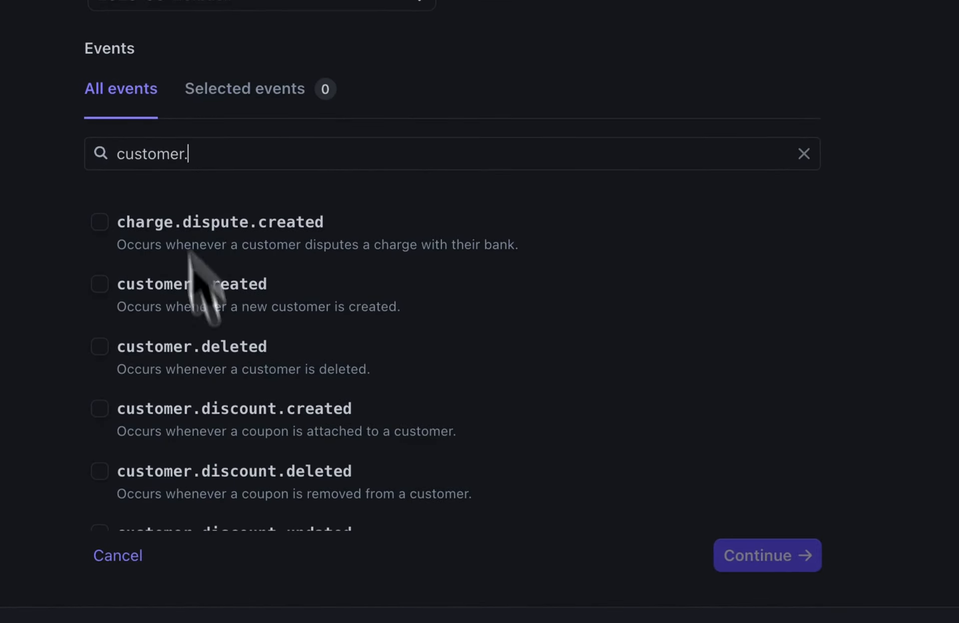
{"action": "type", "text": "subscription.dele"}
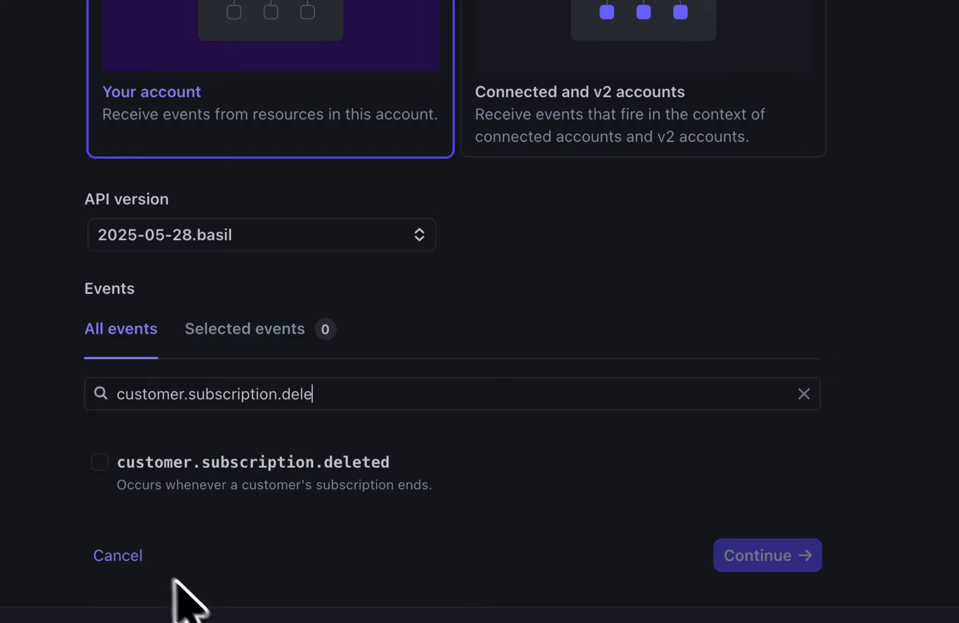
{"action": "left_click", "coordinate": [100, 462]}
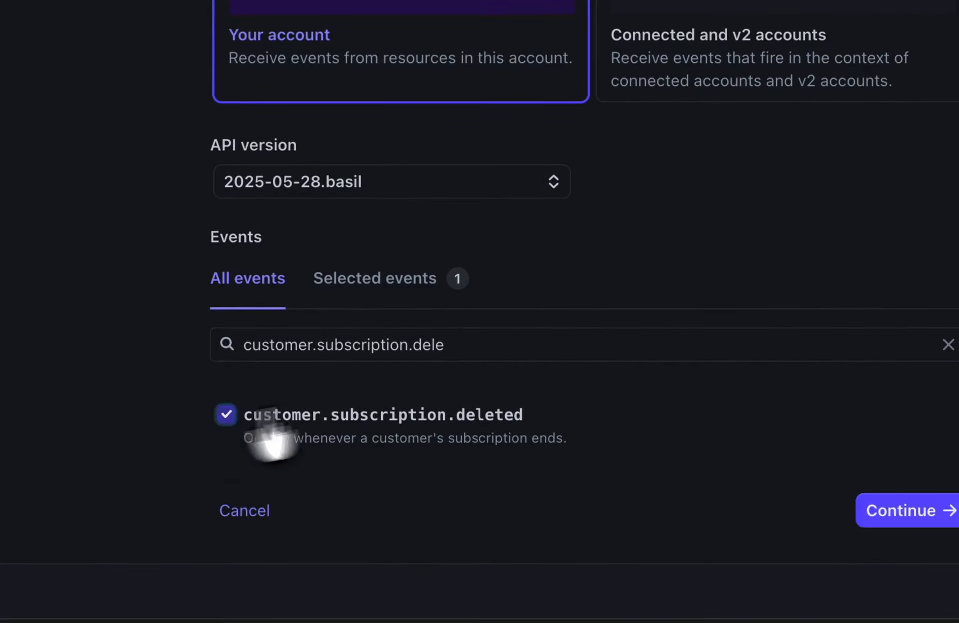
{"action": "left_click", "coordinate": [889, 511]}
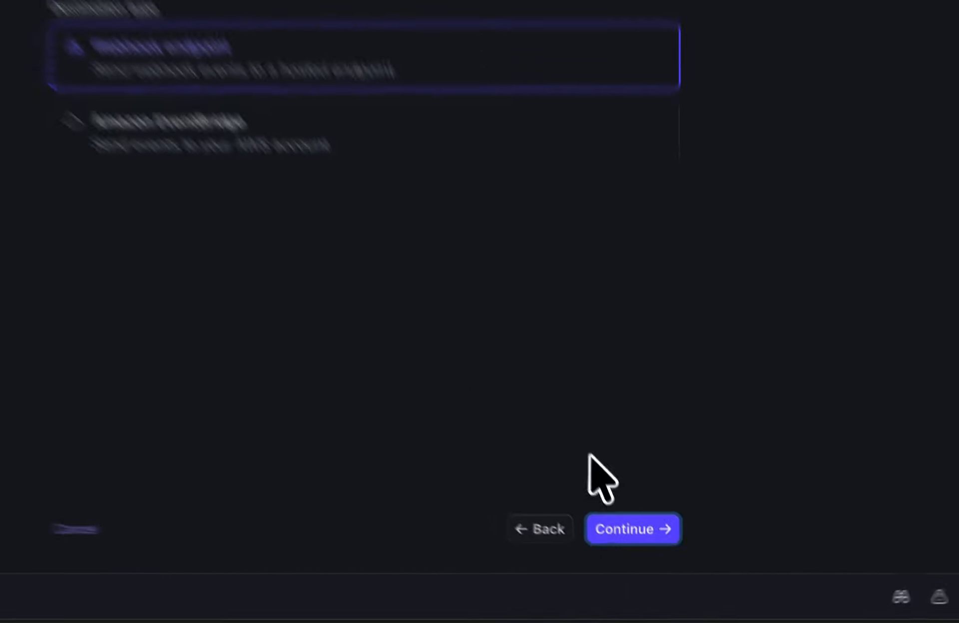
{"action": "left_click", "coordinate": [619, 510]}
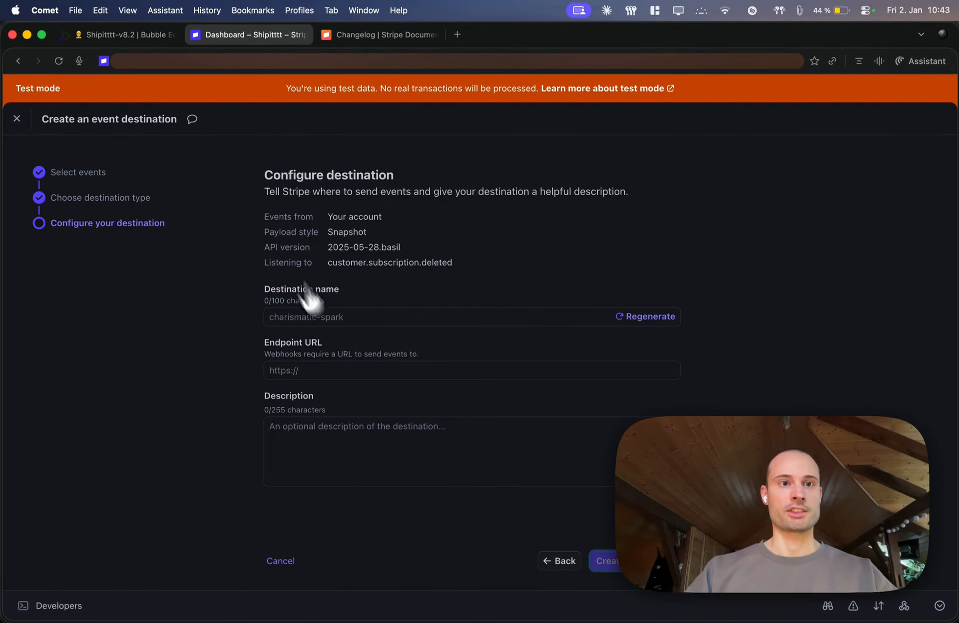
In the Bubble editor, start data detection for the subscription-deleted backend workflow, copy its request URL and return to the Stripe dashboard
{"action": "left_click", "coordinate": [126, 35]}
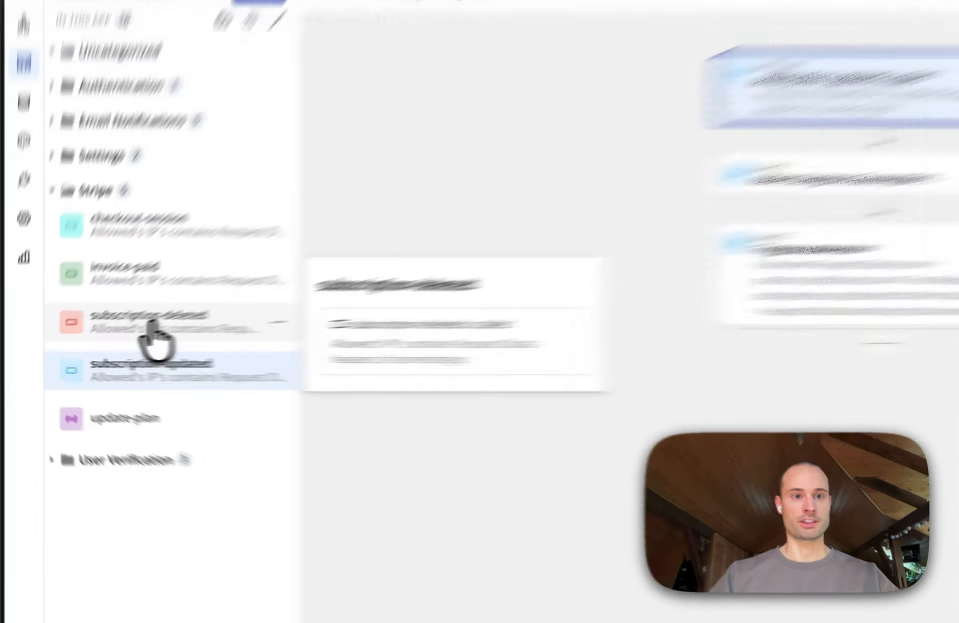
{"action": "left_click", "coordinate": [109, 334]}
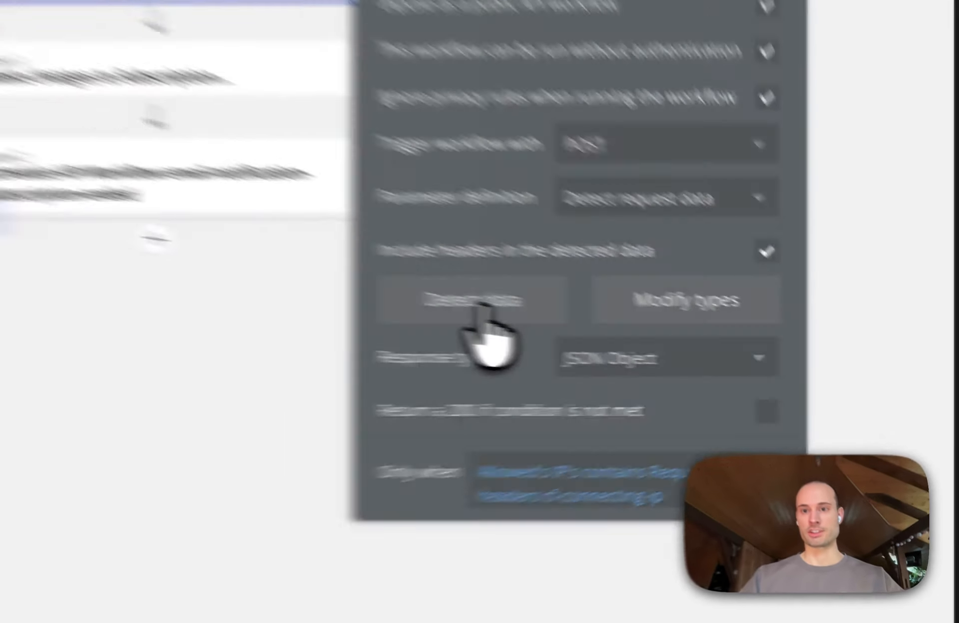
{"action": "left_click", "coordinate": [729, 345]}
{"action": "left_click", "coordinate": [267, 216]}
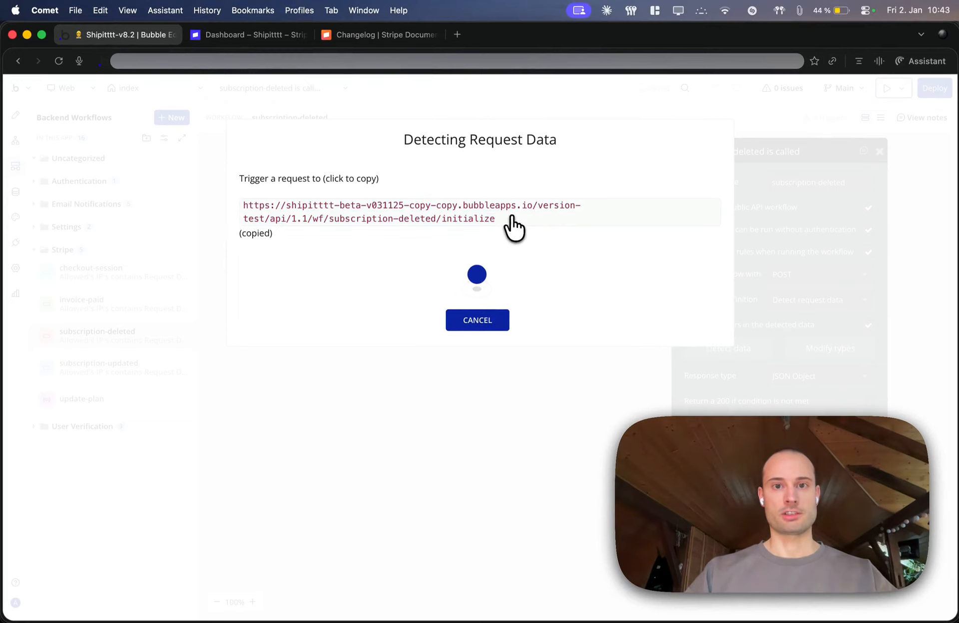
{"action": "left_click", "coordinate": [509, 222]}
{"action": "left_click", "coordinate": [249, 34]}
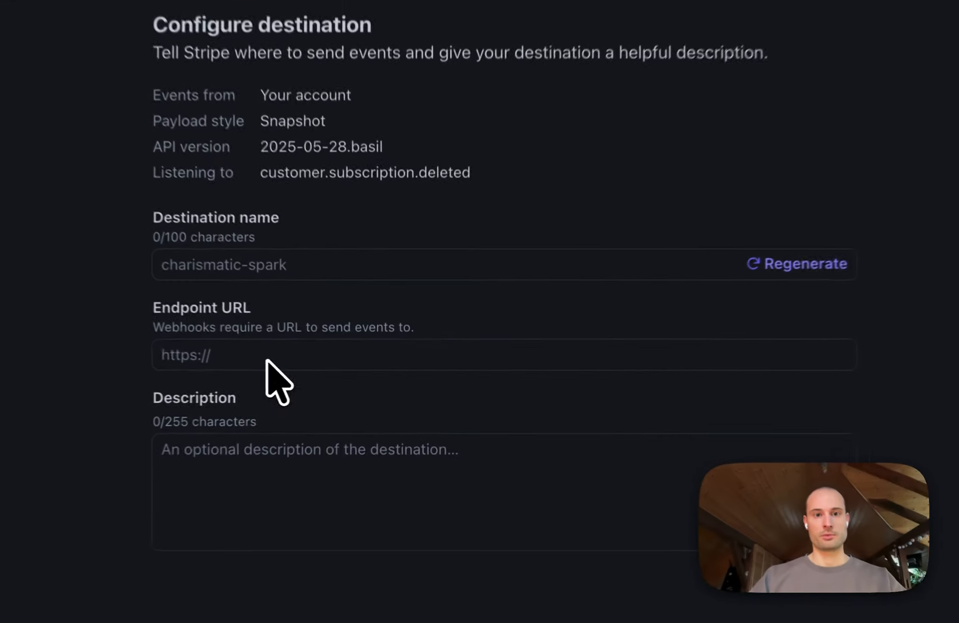
Paste the copied subscription-deleted request URL as the destination's endpoint URL and strip the /initialize suffix
{"action": "left_click", "coordinate": [267, 360]}
{"action": "key", "text": "super+v"}
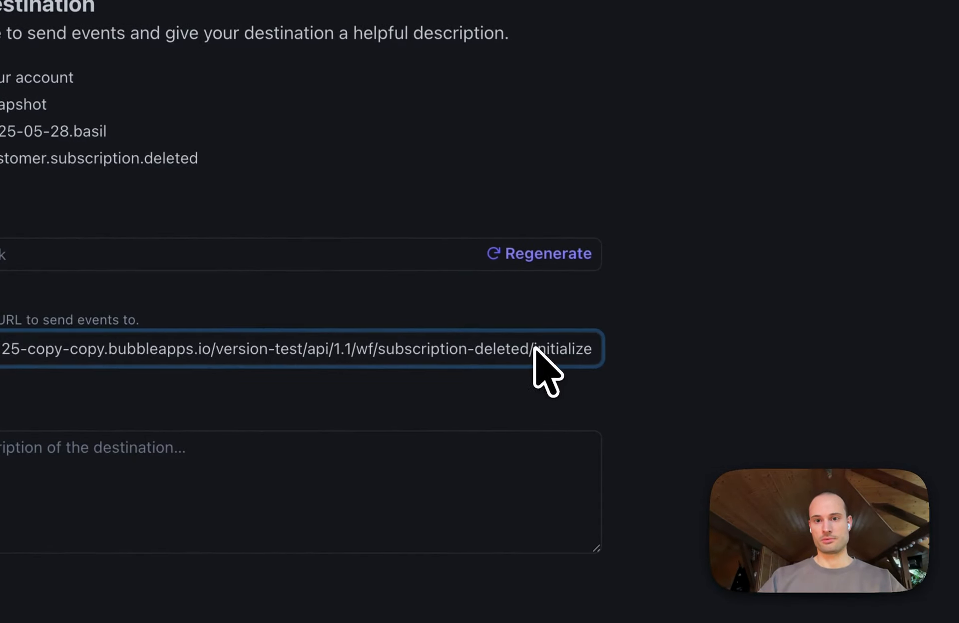
{"action": "left_click_drag", "start_coordinate": [534, 349], "coordinate": [732, 349]}
{"action": "key", "text": "BackSpace"}
{"action": "key", "text": "BackSpace"}
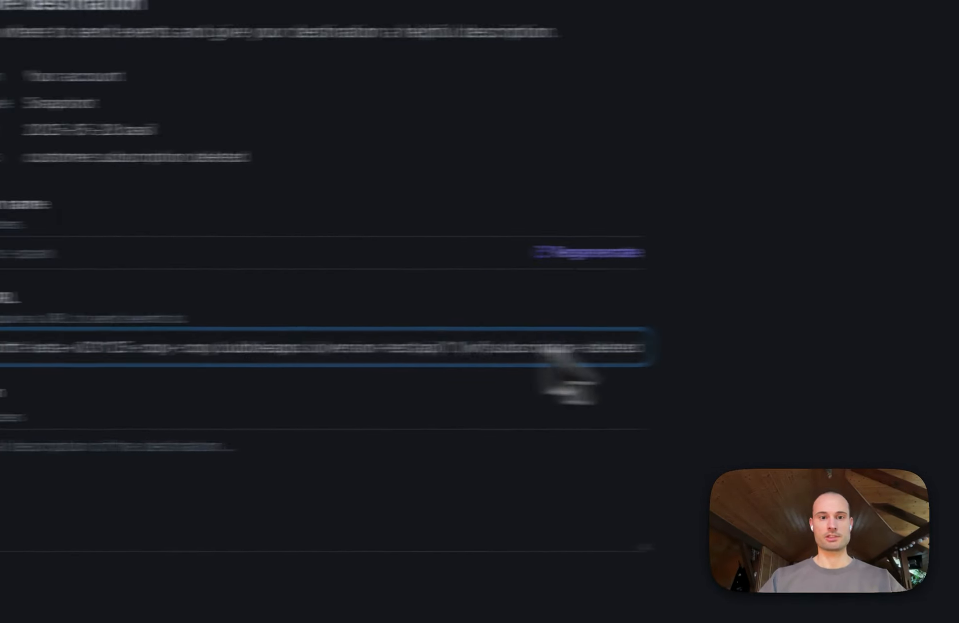
In the Bubble editor, cancel the data detection and copy the subscription-deleted workflow's endpoint name
{"action": "left_click", "coordinate": [113, 34]}
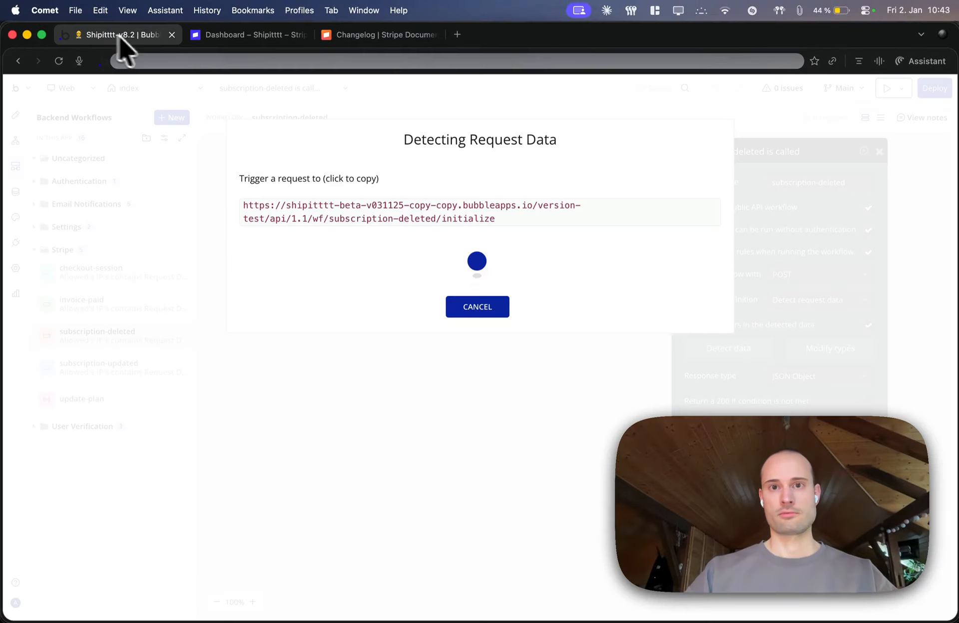
{"action": "left_click", "coordinate": [477, 307]}
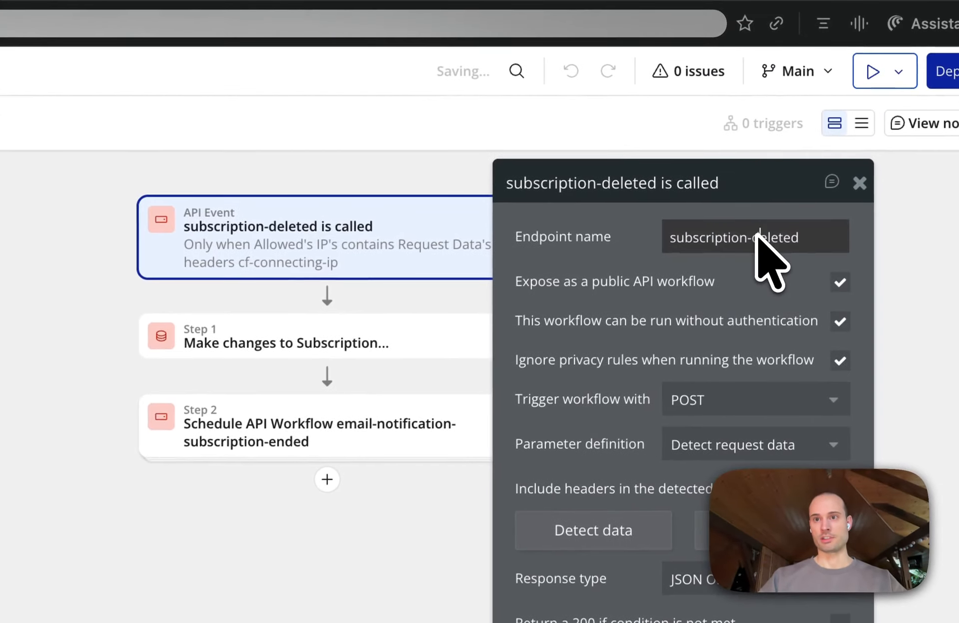
{"action": "triple_click", "coordinate": [821, 184]}
{"action": "key", "text": "super+c"}
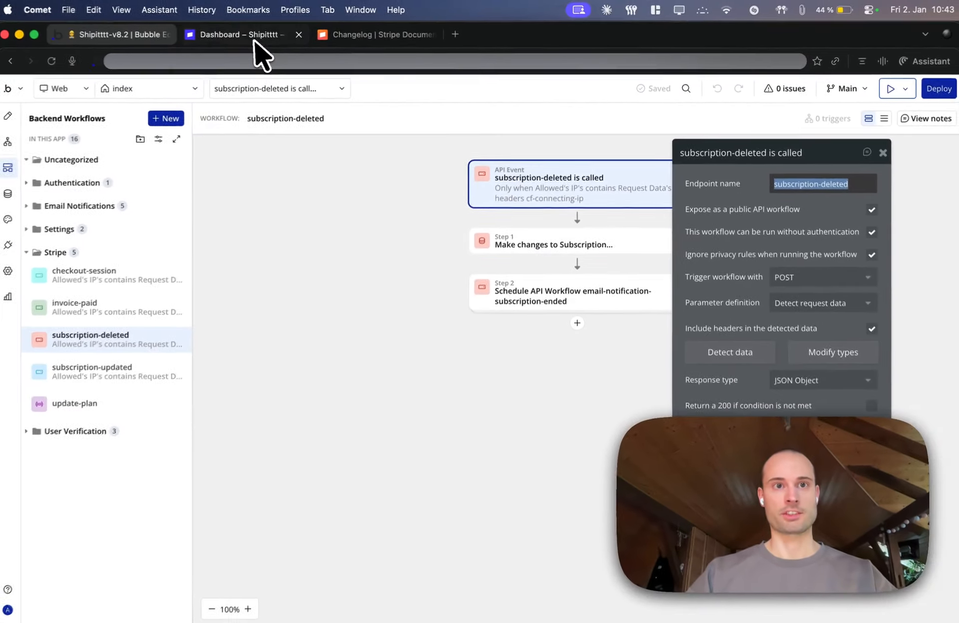
In the Stripe dashboard, create the destination under the name subscription-deleted and return to the event destinations list
{"action": "left_click", "coordinate": [255, 39]}
{"action": "left_click", "coordinate": [306, 320]}
{"action": "key", "text": "super+v"}
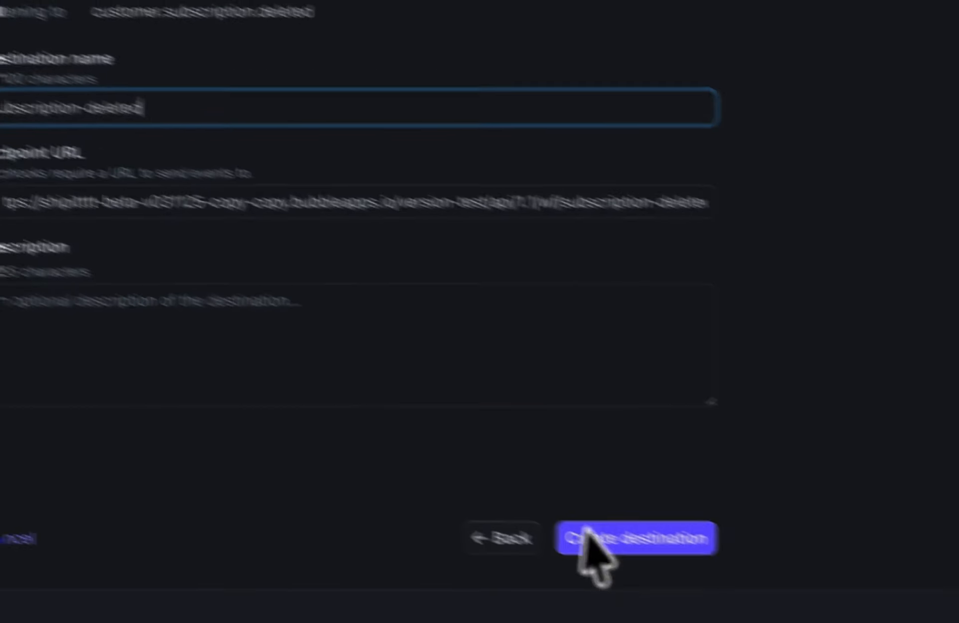
{"action": "left_click", "coordinate": [642, 548]}
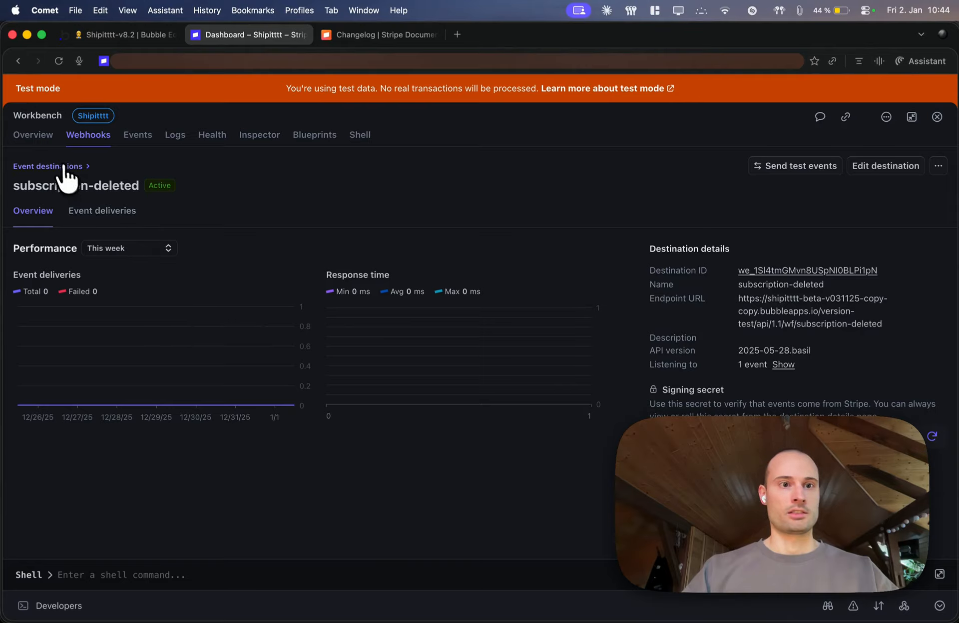
{"action": "left_click", "coordinate": [64, 167]}
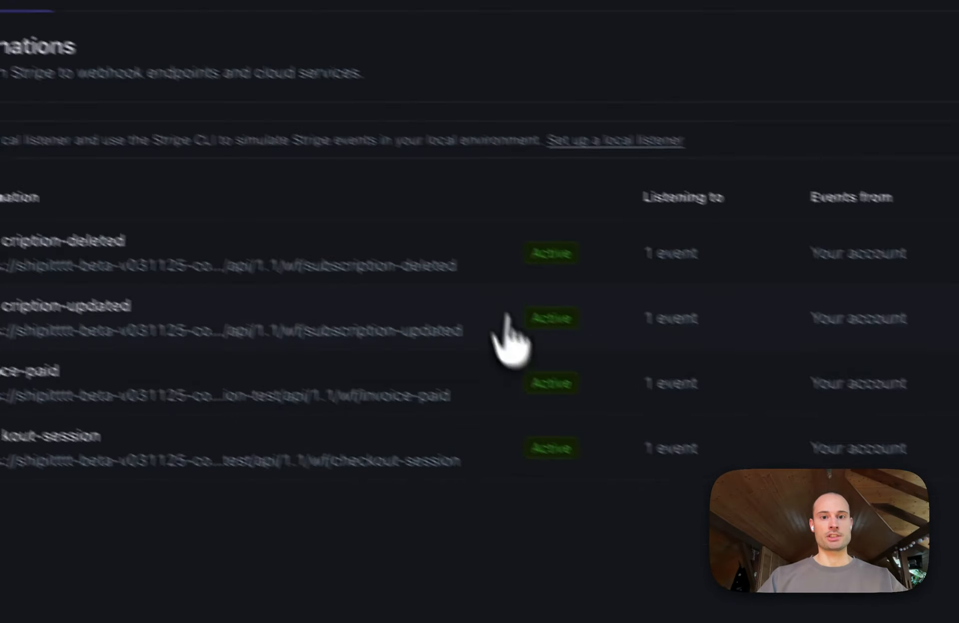